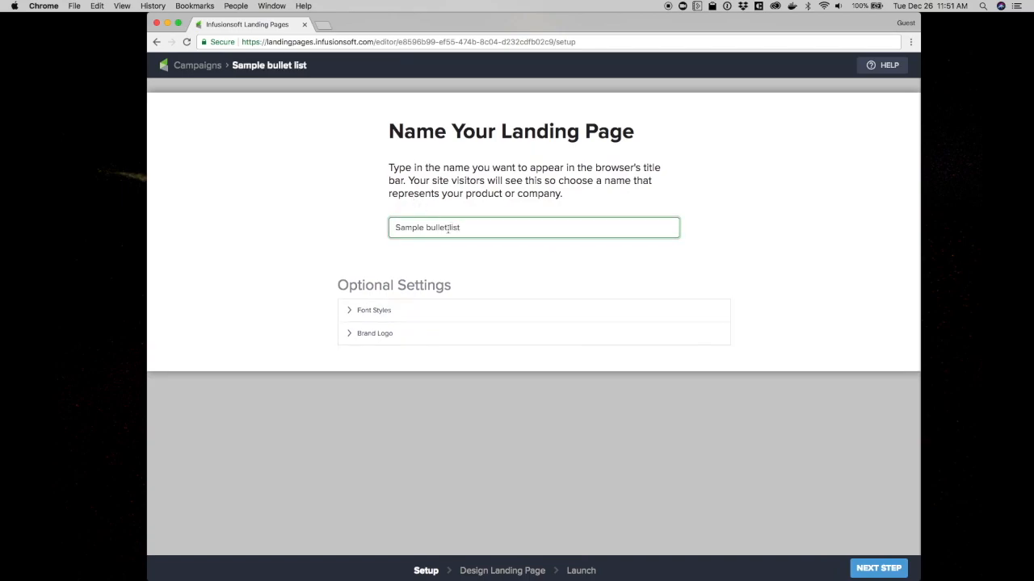
# Proceed to the landing page design stage and add a two-column row to the page
pyautogui.click(879, 568)
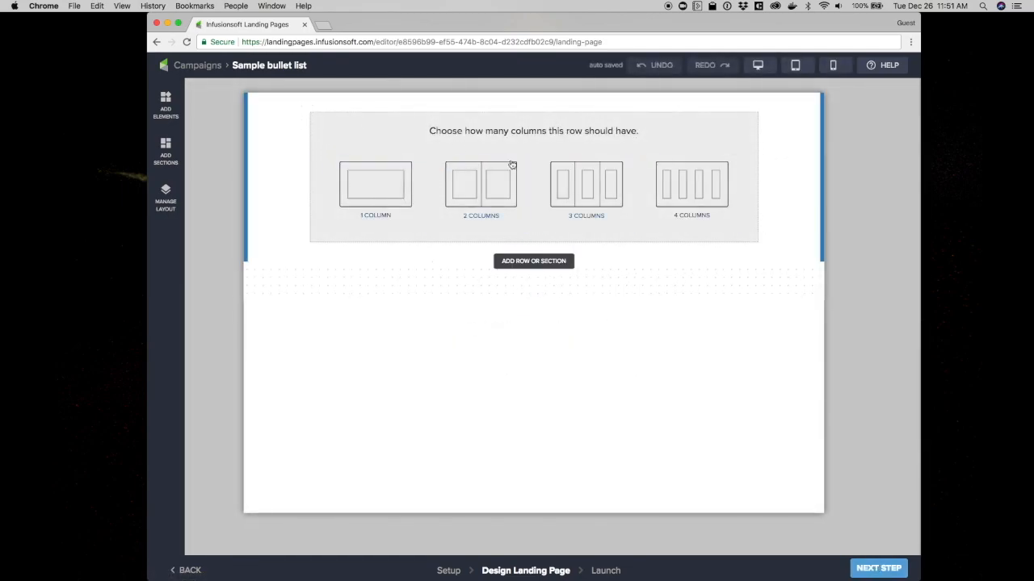
pyautogui.click(512, 263)
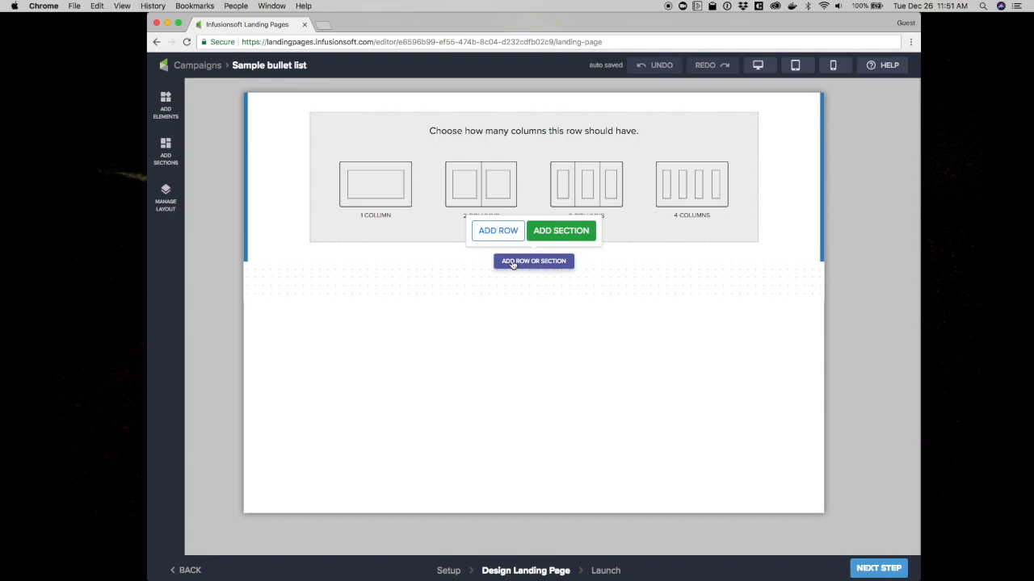
pyautogui.click(478, 174)
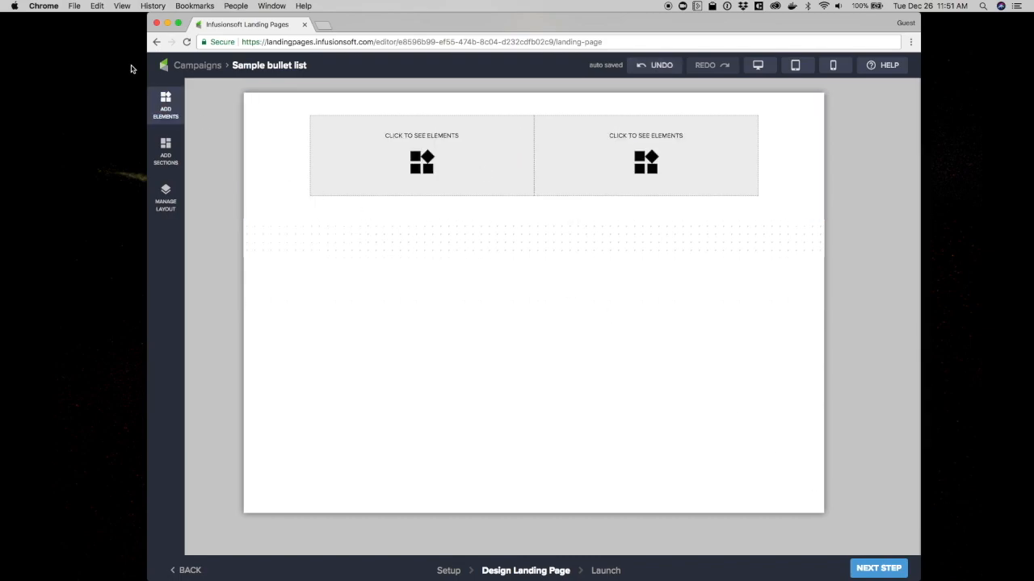
# Add a Video element to the row's right column
pyautogui.click(166, 105)
pyautogui.moveTo(246, 234); pyautogui.dragTo(246, 249)
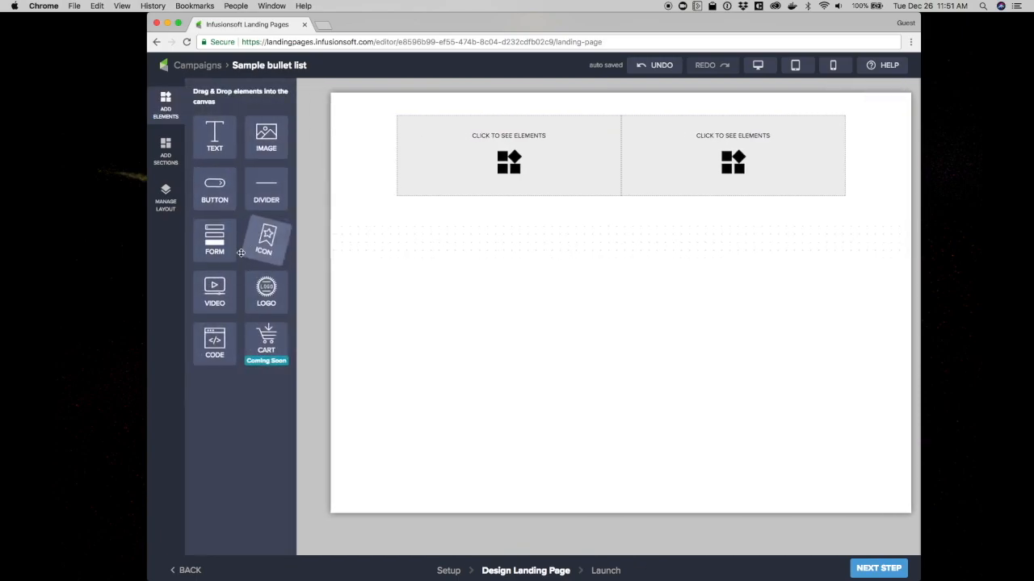
pyautogui.moveTo(215, 288); pyautogui.dragTo(702, 148)
# Add a Text element to the row's left column
pyautogui.moveTo(214, 136); pyautogui.dragTo(466, 153)
pyautogui.click(441, 139)
pyautogui.click(868, 143)
pyautogui.click(862, 182)
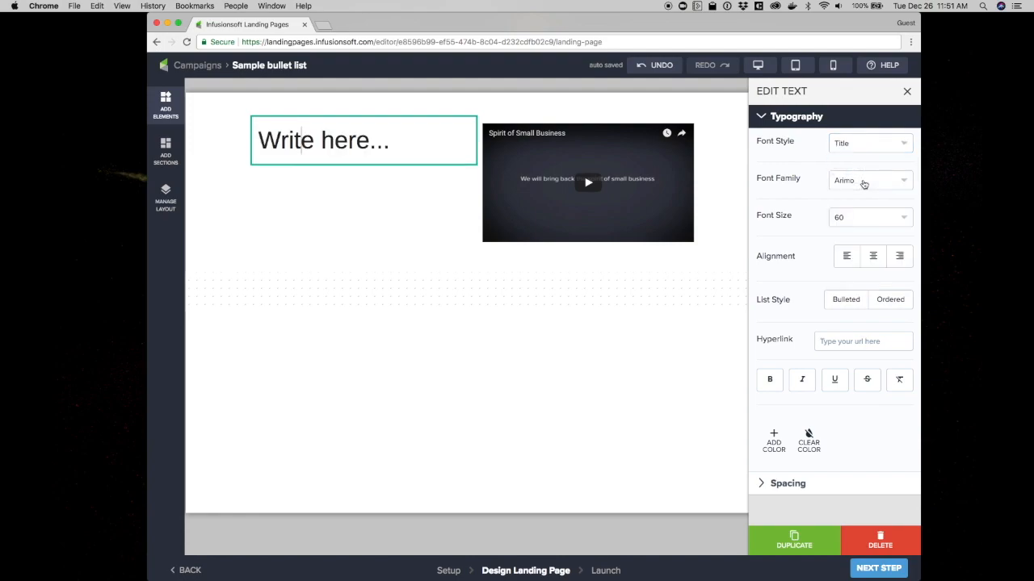
# Replace the placeholder text with "Amazing Headline"
pyautogui.tripleClick(345, 139)
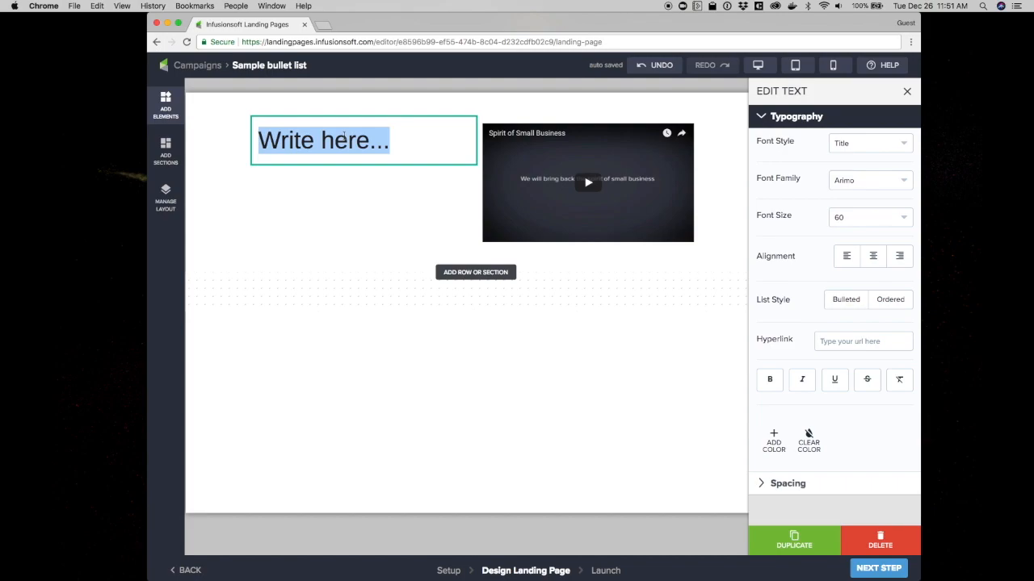
pyautogui.write('Amazing Hea')
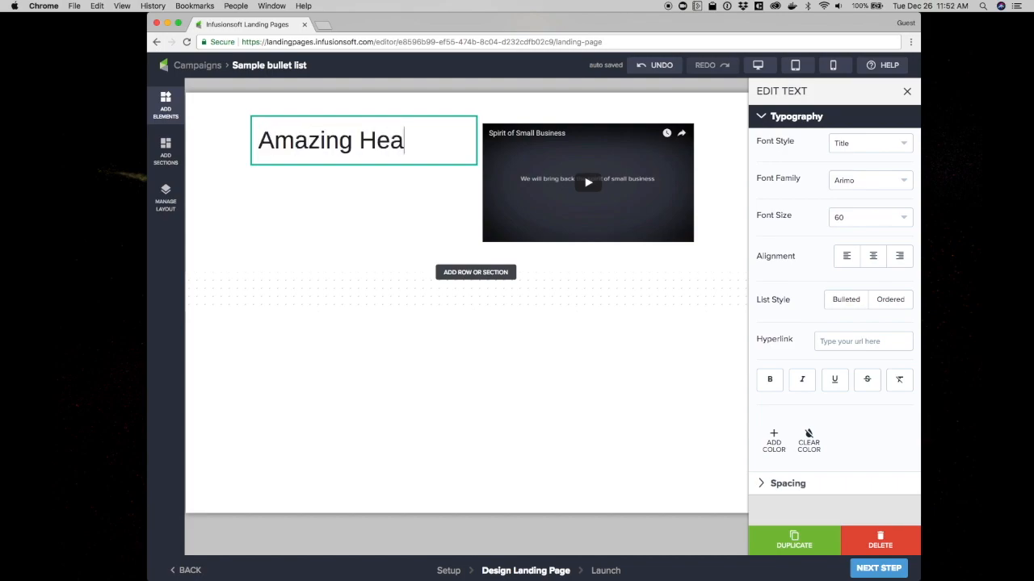
pyautogui.write('deline')
pyautogui.press('BackSpace')
pyautogui.press('BackSpace')
pyautogui.press('BackSpace')
pyautogui.press('BackSpace')
pyautogui.press('BackSpace')
pyautogui.write('line')
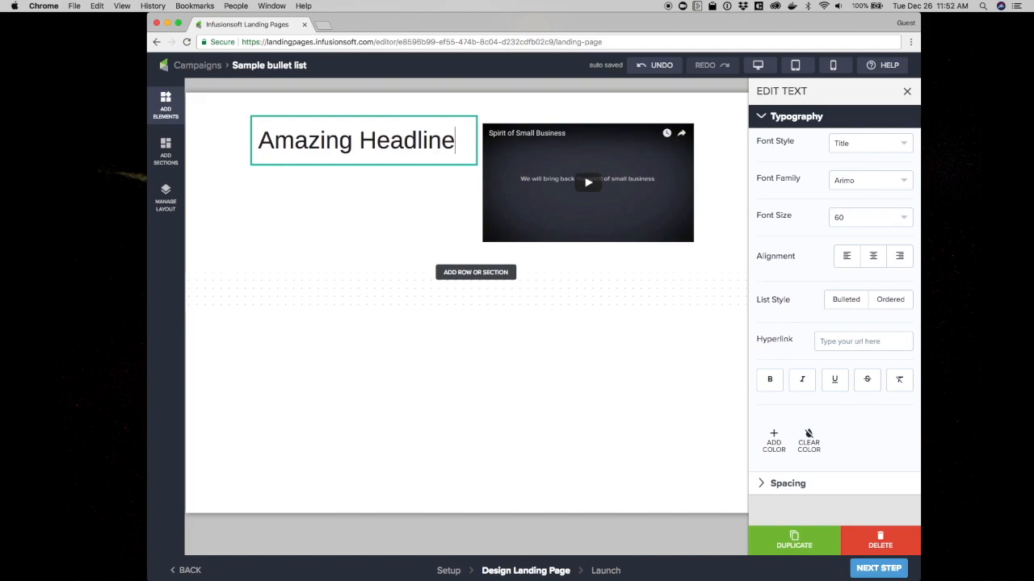
# Add a second line reading "Supporting headline" and set its font style to Heading
pyautogui.press('Return')
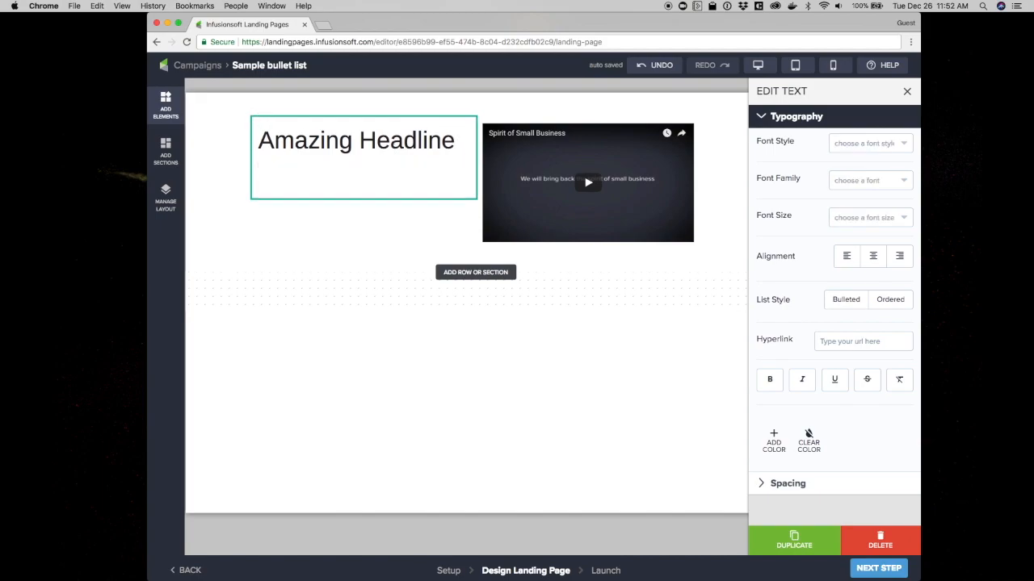
pyautogui.write('Supporting')
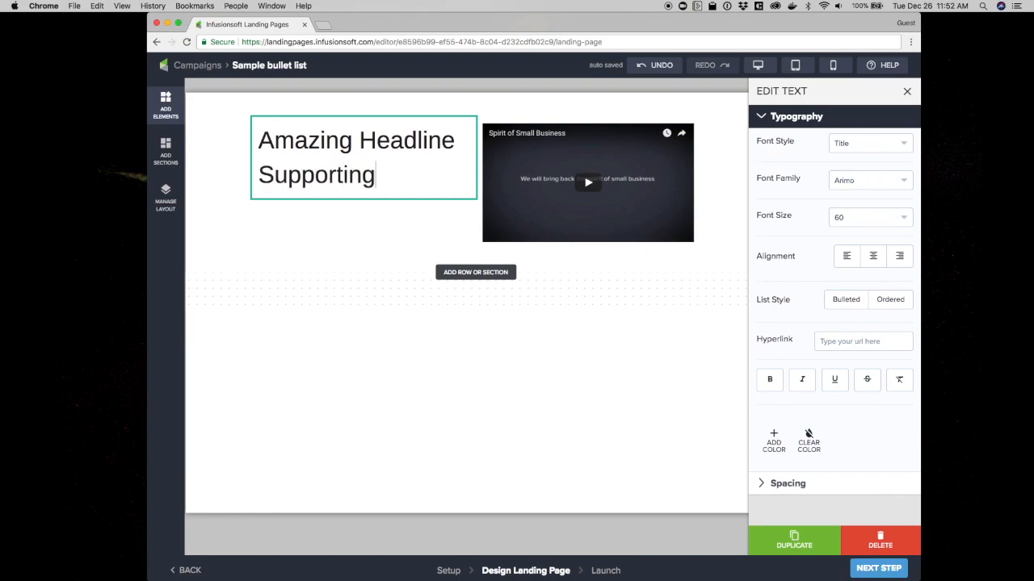
pyautogui.write(' headline')
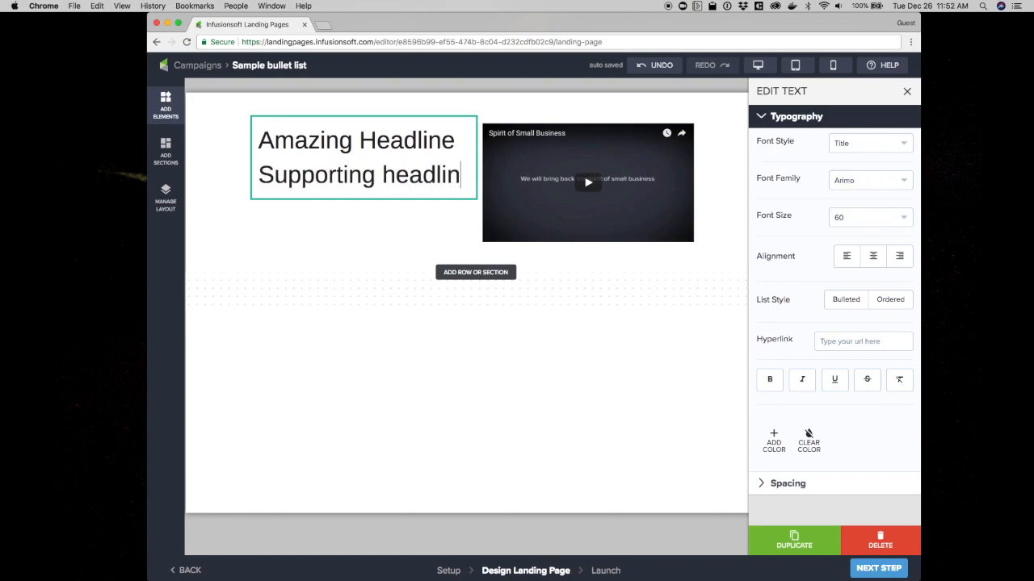
pyautogui.click(860, 144)
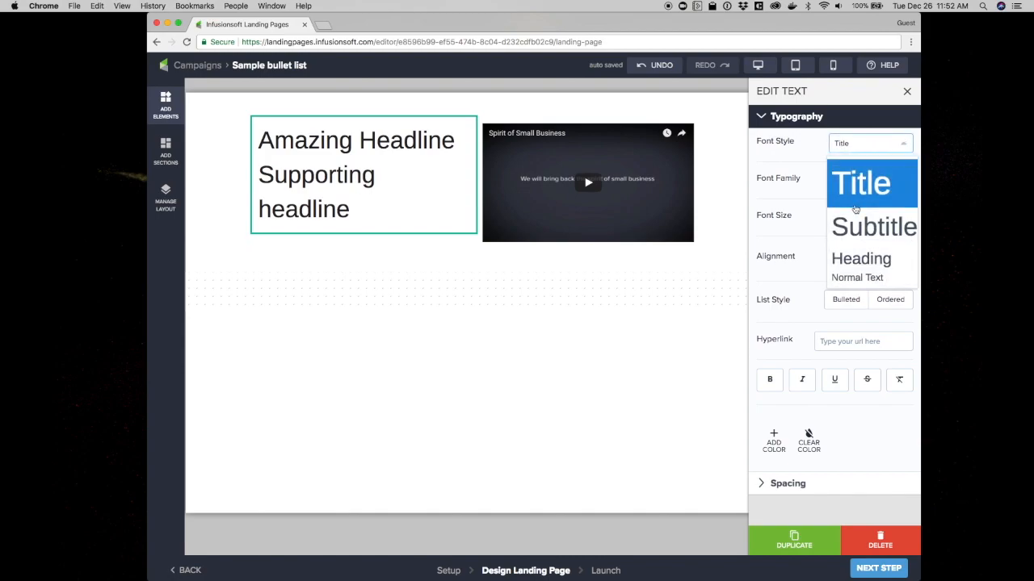
pyautogui.click(856, 260)
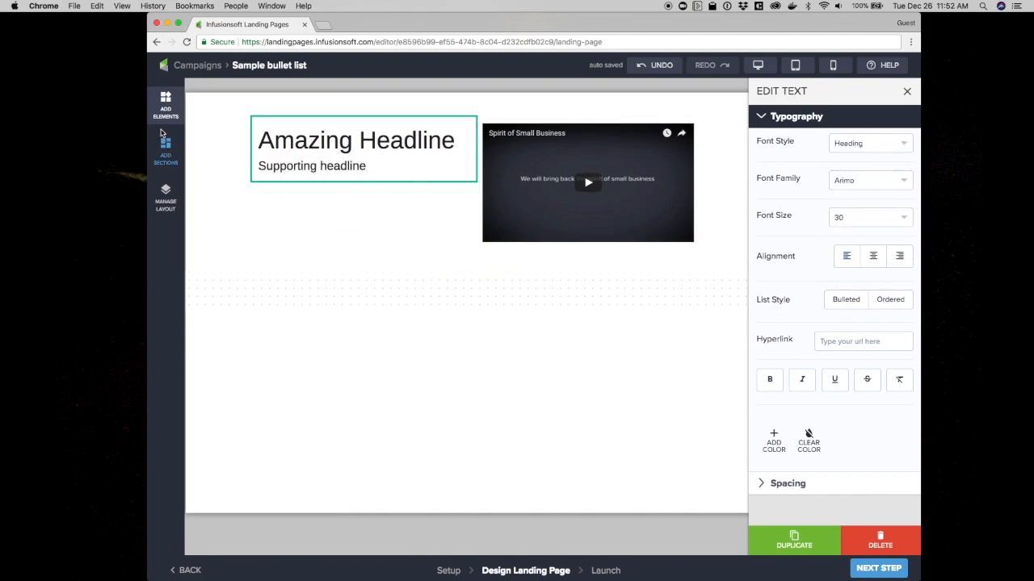
# Through the layout manager, add a two-column row inside the left column below the headline text
pyautogui.click(165, 202)
pyautogui.moveTo(240, 102)
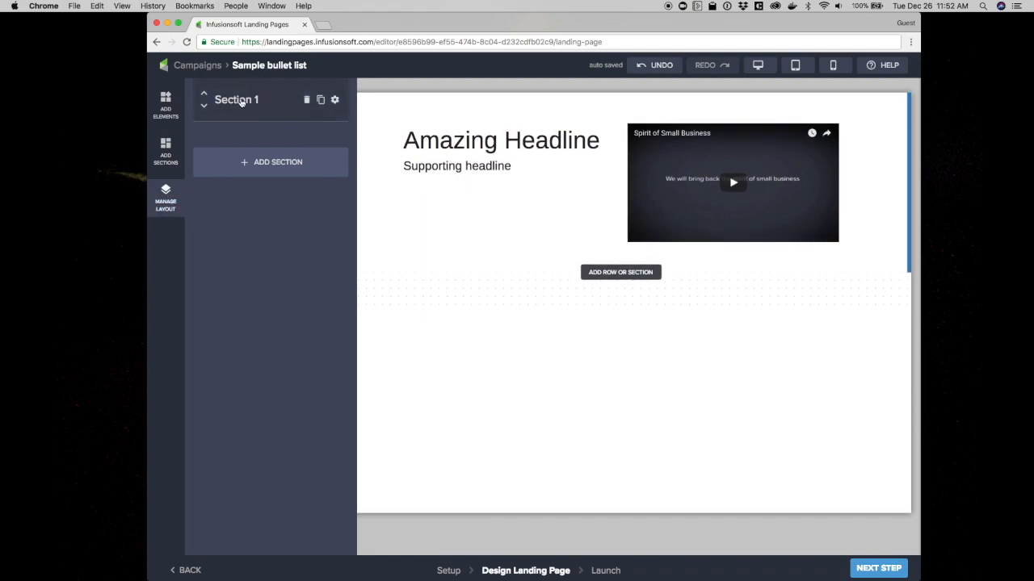
pyautogui.click(240, 102)
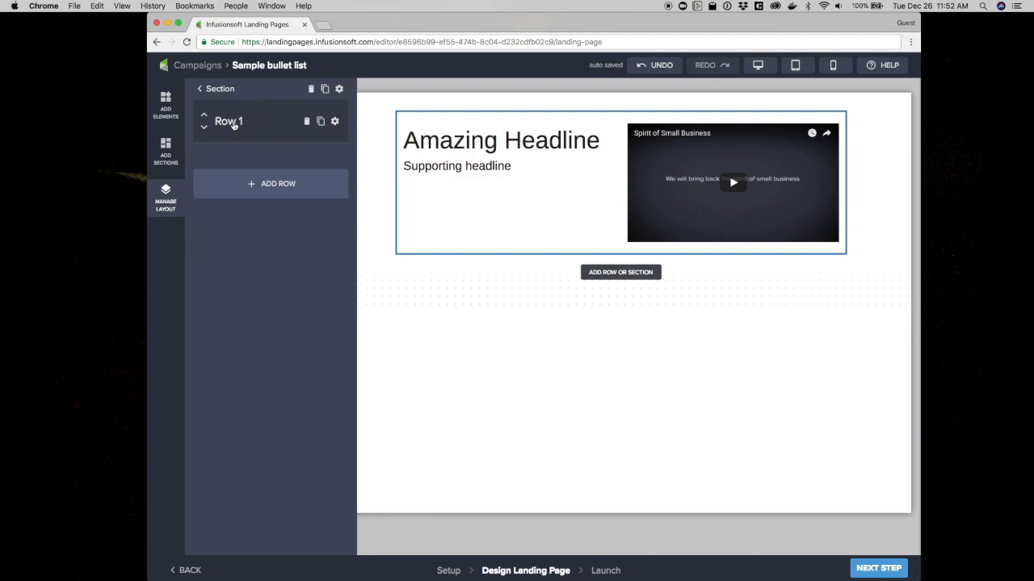
pyautogui.click(230, 121)
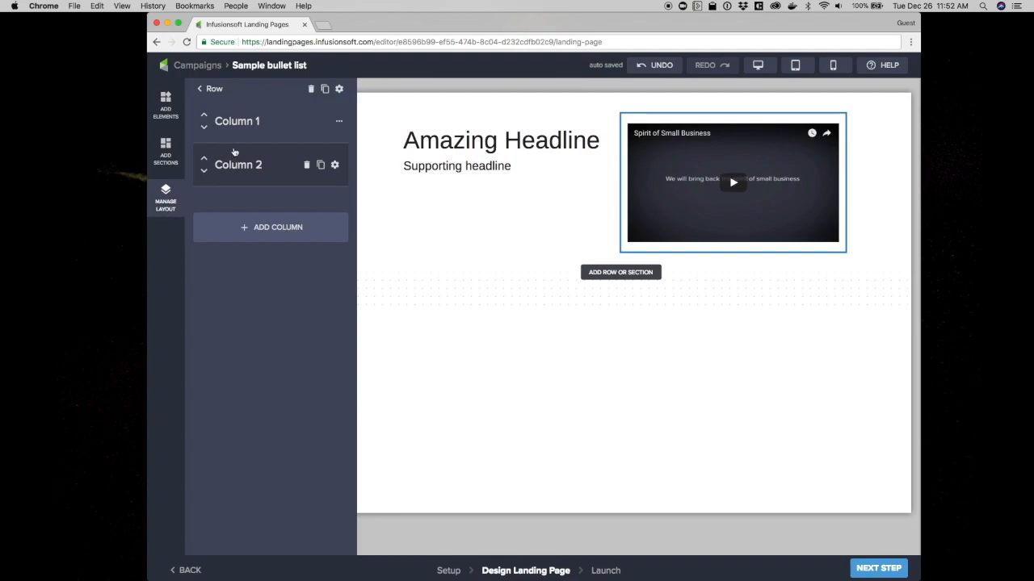
pyautogui.click(232, 126)
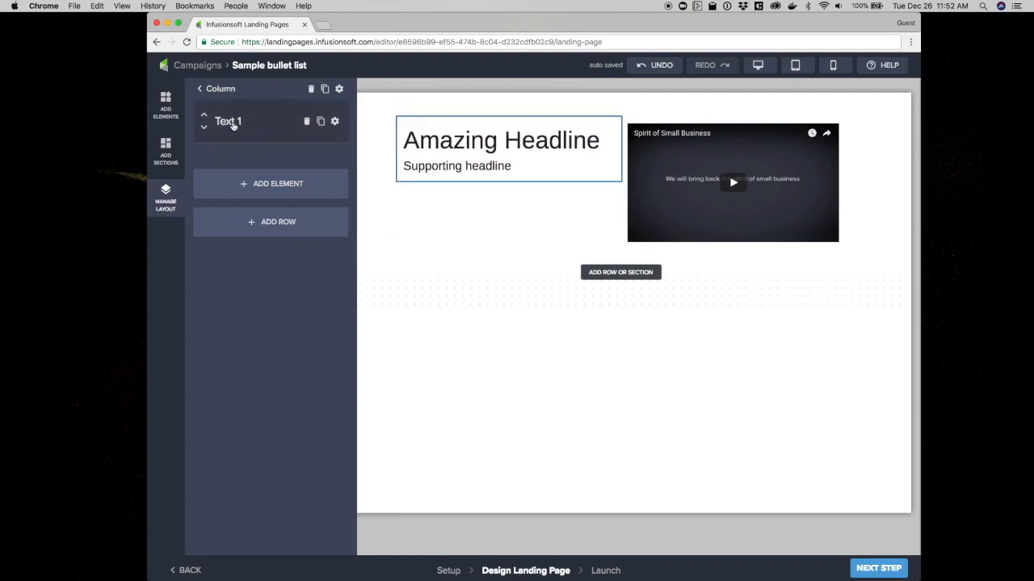
pyautogui.click(260, 226)
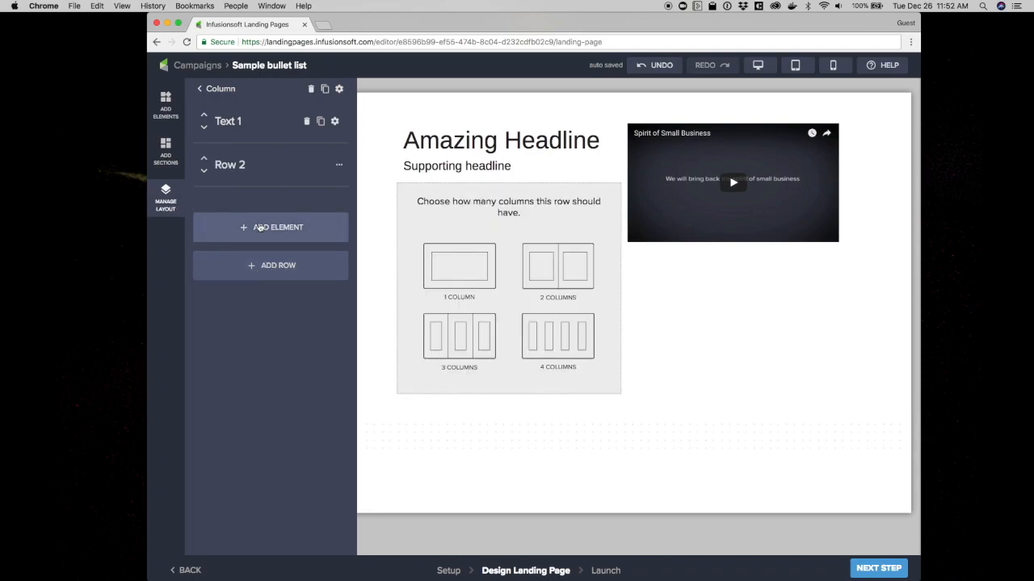
pyautogui.click(552, 270)
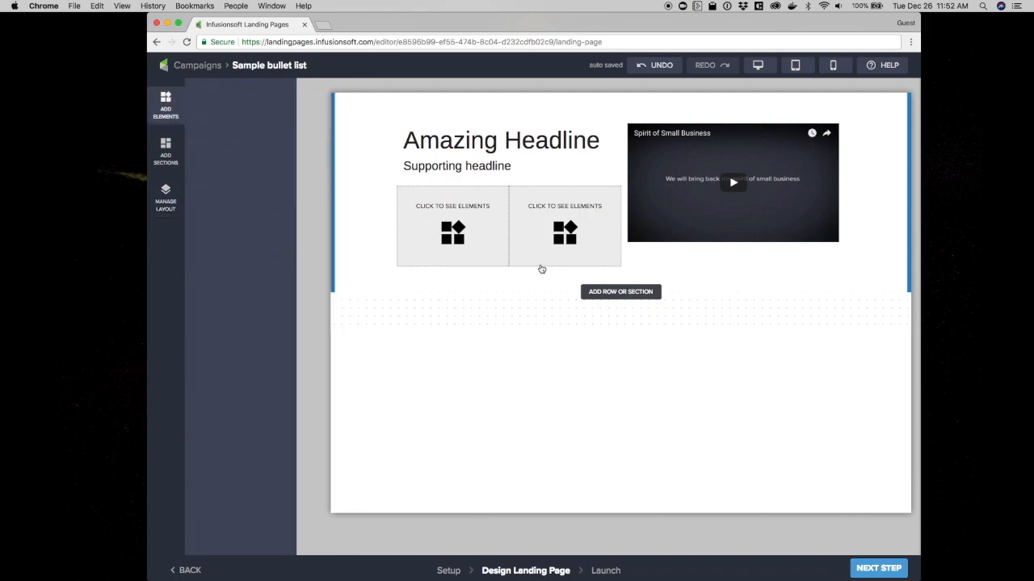
# Place an Icon element in the new row's left column and a Text element in its right column, then shrink the icon to minimum size
pyautogui.moveTo(267, 238); pyautogui.dragTo(458, 222)
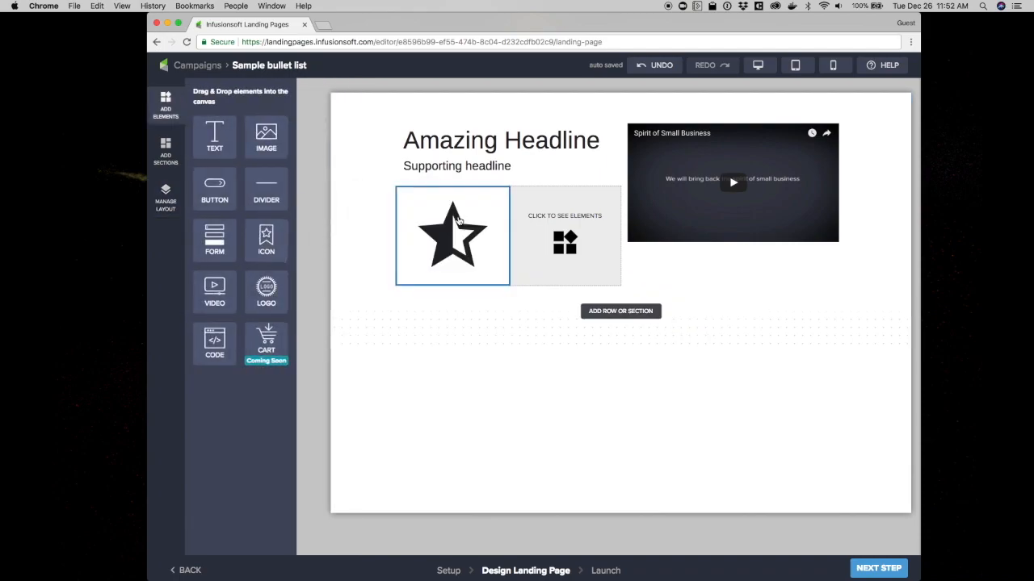
pyautogui.moveTo(214, 135); pyautogui.dragTo(563, 230)
pyautogui.click(458, 242)
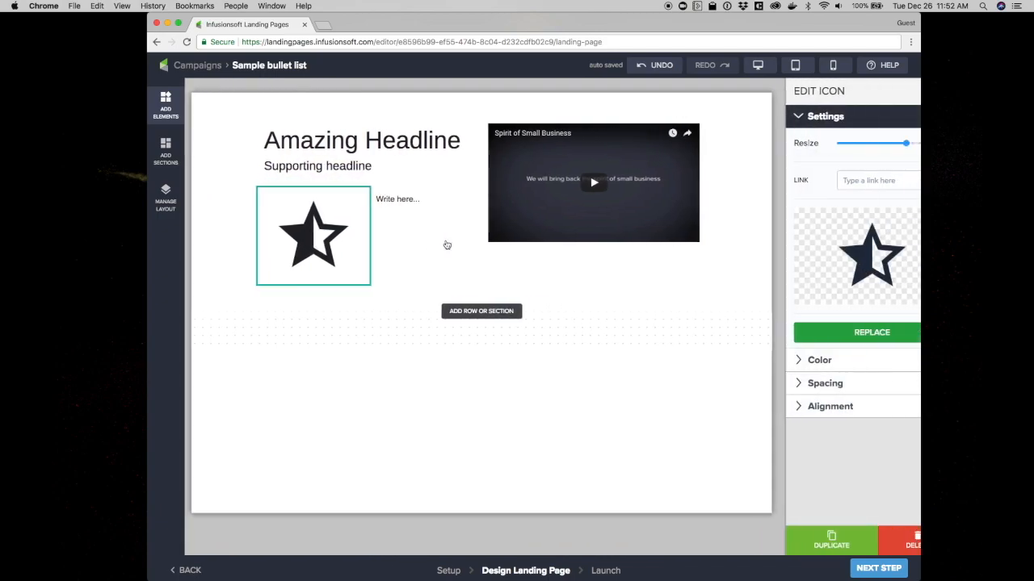
pyautogui.moveTo(868, 143); pyautogui.dragTo(804, 145)
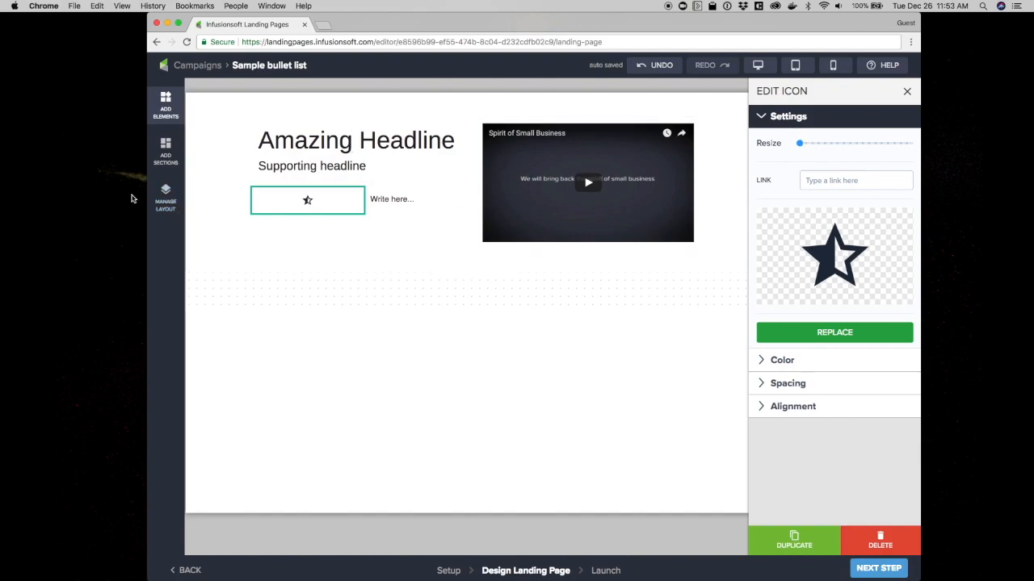
# Narrow the icon's column by adjusting its resize setting in the column settings
pyautogui.click(163, 200)
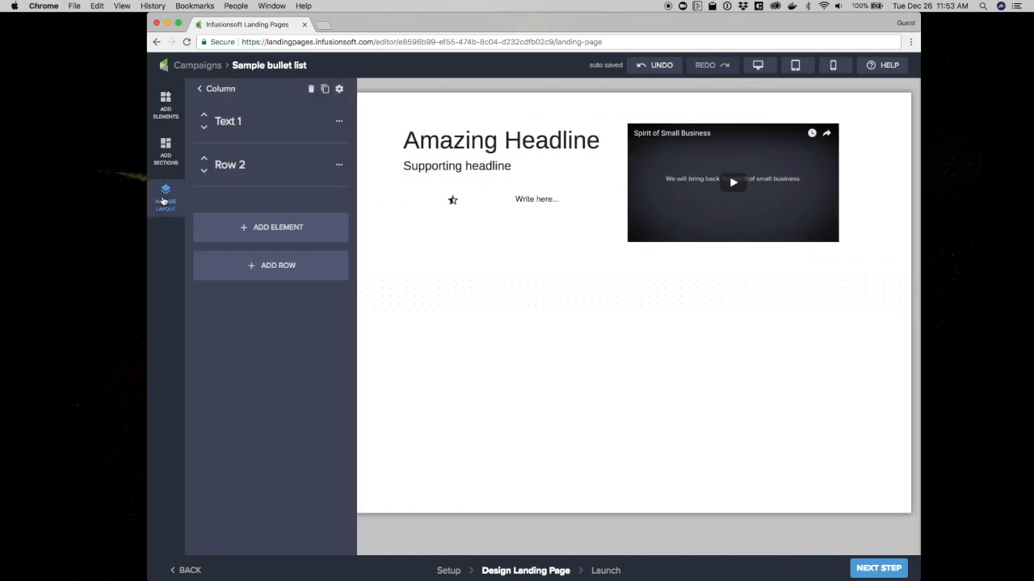
pyautogui.click(229, 165)
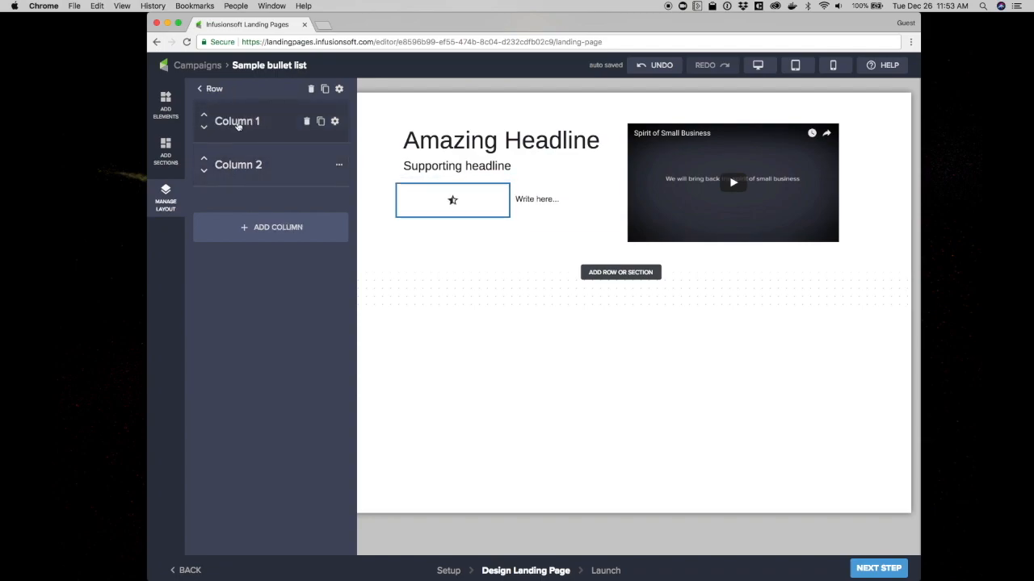
pyautogui.click(335, 122)
pyautogui.moveTo(813, 142); pyautogui.dragTo(825, 143)
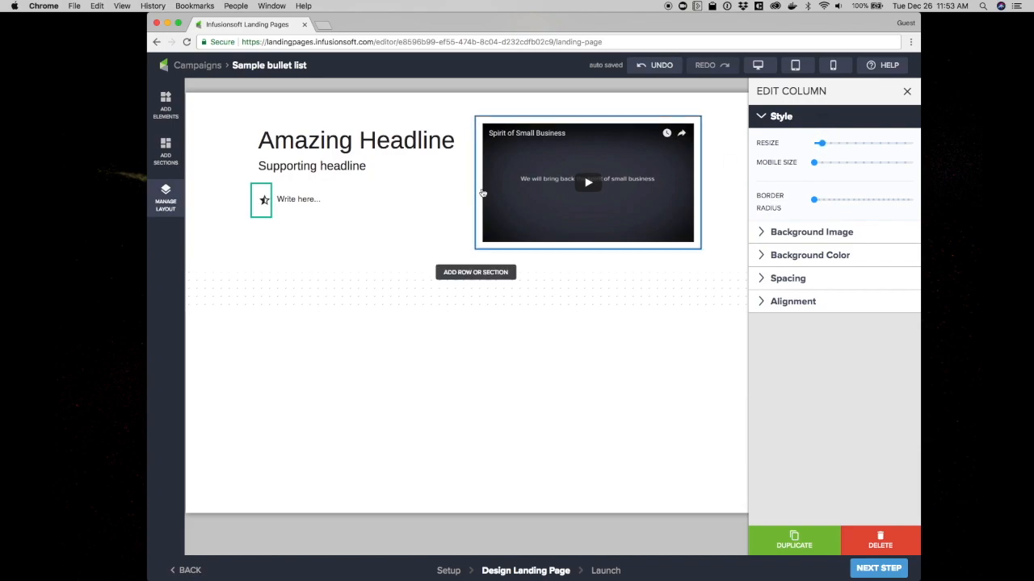
# Replace the placeholder text beside the icon with "Benefit 1"
pyautogui.click(300, 199)
pyautogui.moveTo(321, 200); pyautogui.dragTo(278, 200)
pyautogui.write('Benefit 1')
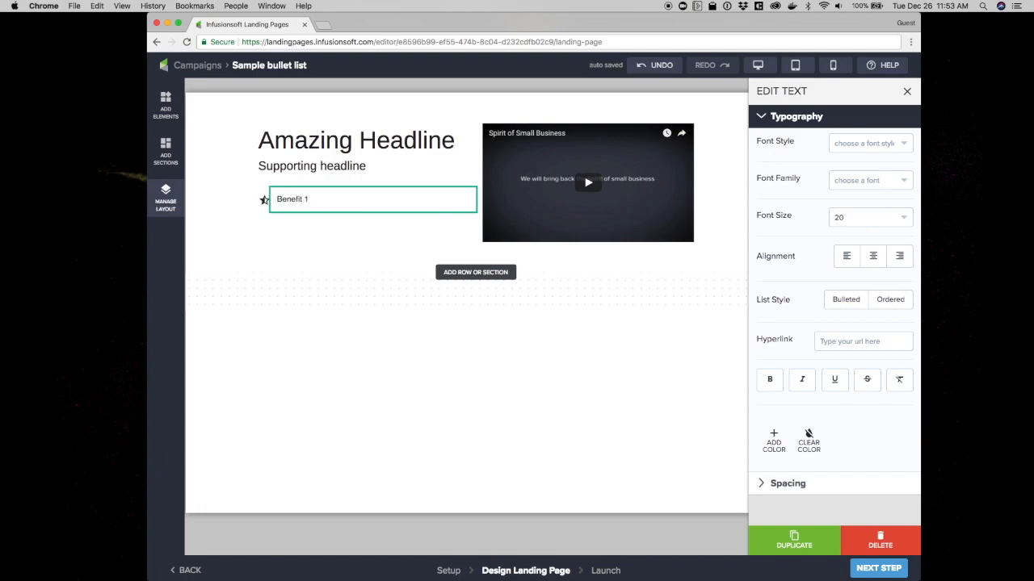
pyautogui.click(285, 222)
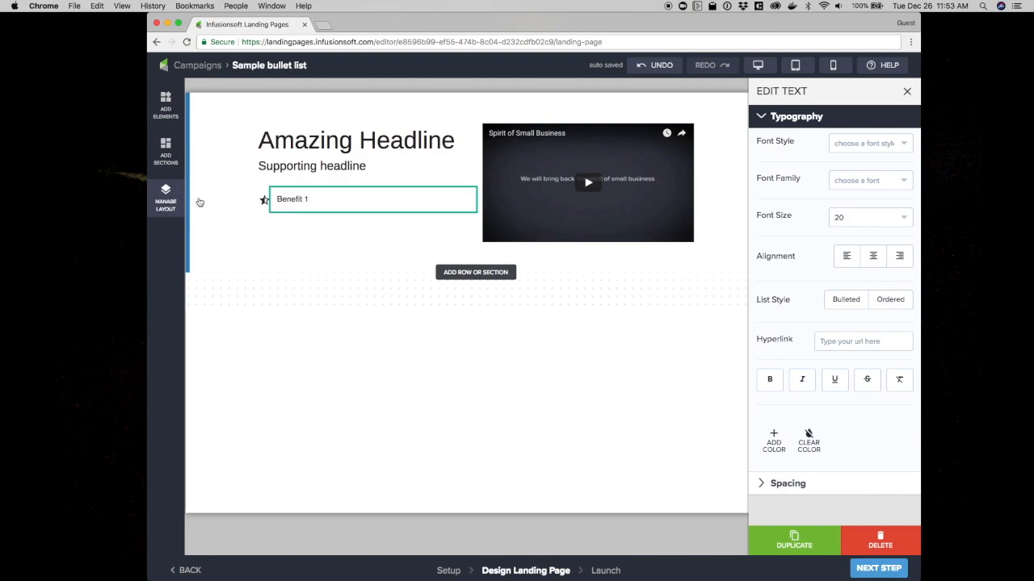
# Replace the star icon with the Font Awesome fa-check icon found by searching the icon library for "check"
pyautogui.click(164, 196)
pyautogui.click(166, 197)
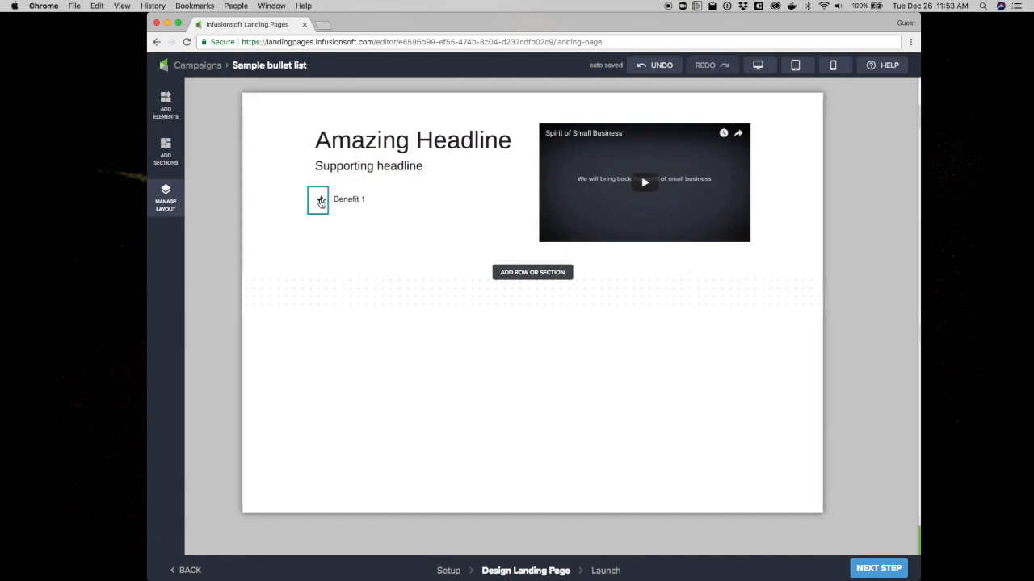
pyautogui.click(322, 200)
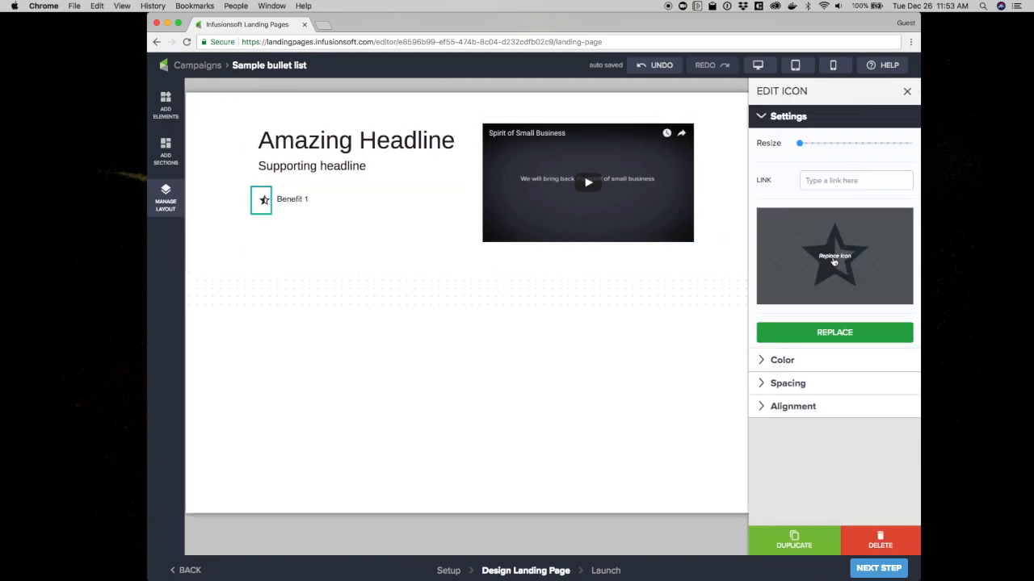
pyautogui.click(834, 260)
pyautogui.click(443, 195)
pyautogui.write('checck')
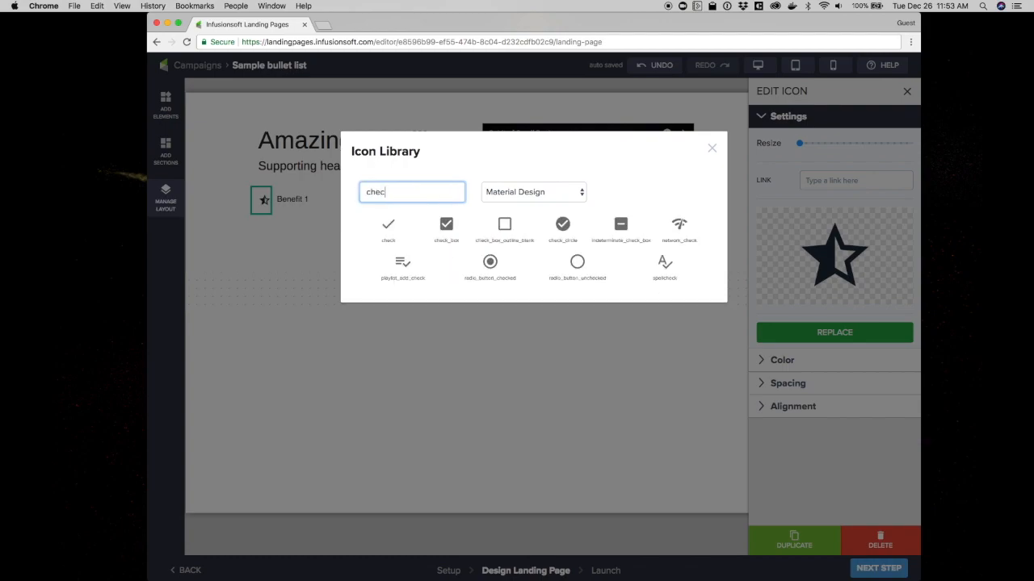
pyautogui.press('BackSpace')
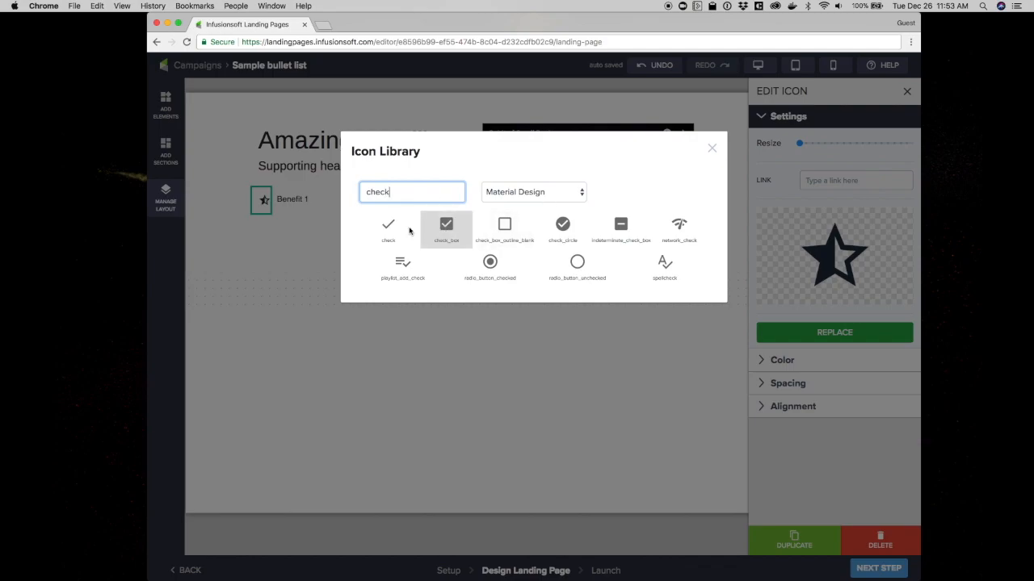
pyautogui.click(565, 191)
pyautogui.click(540, 205)
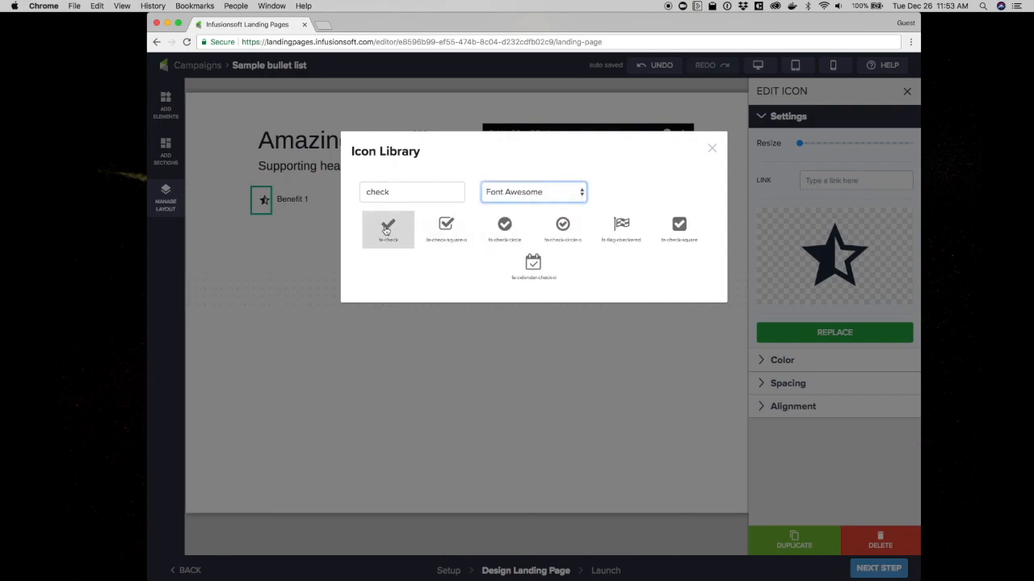
pyautogui.click(387, 229)
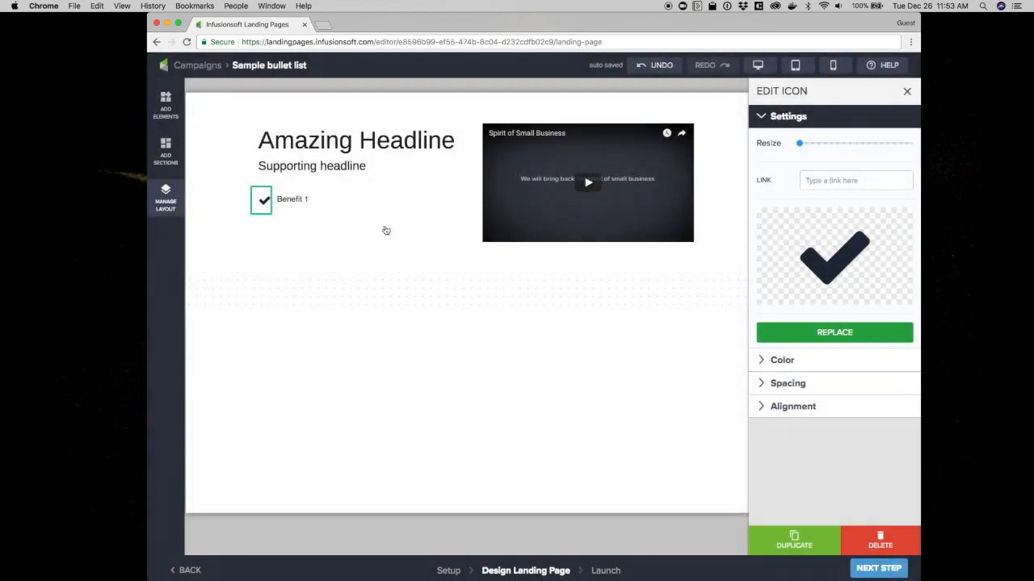
# Color the check icon dark green (#388e3c)
pyautogui.click(786, 370)
pyautogui.click(773, 182)
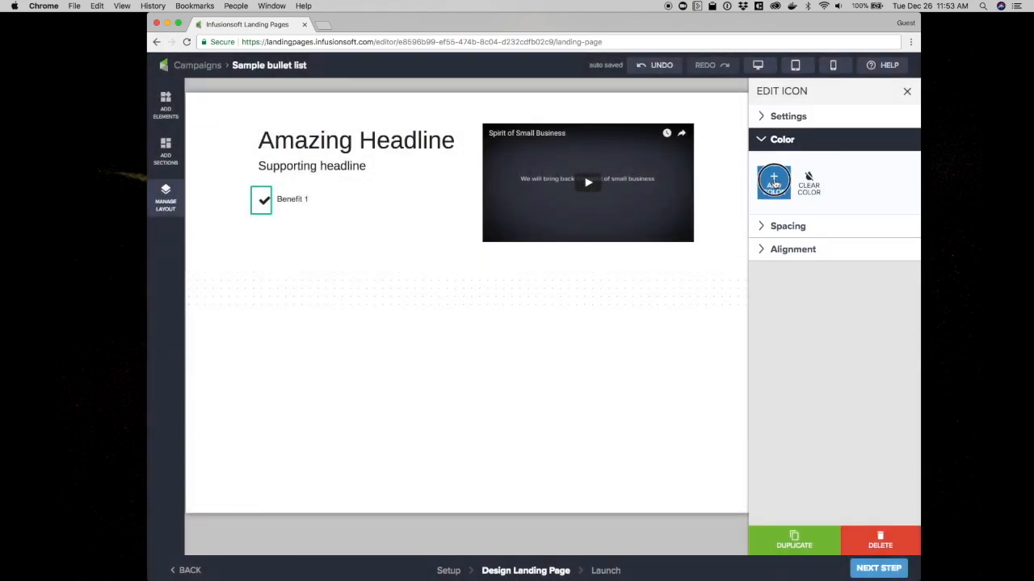
pyautogui.click(844, 218)
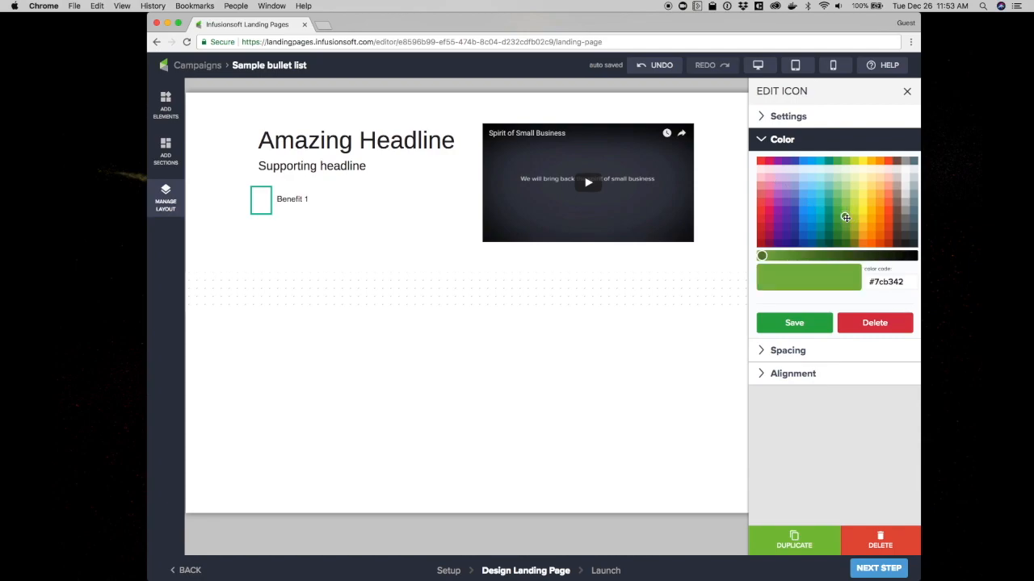
pyautogui.click(838, 230)
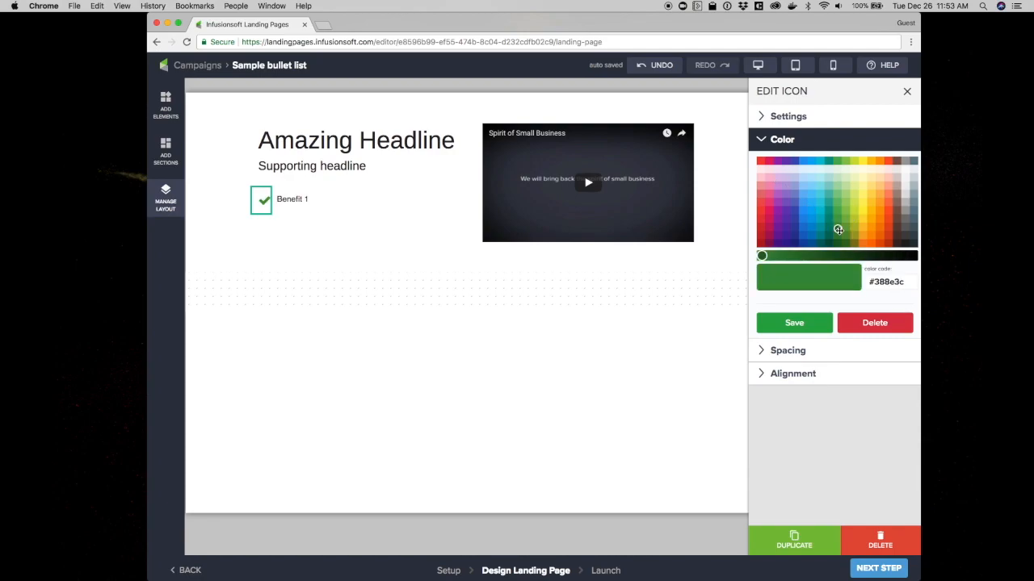
pyautogui.click(808, 324)
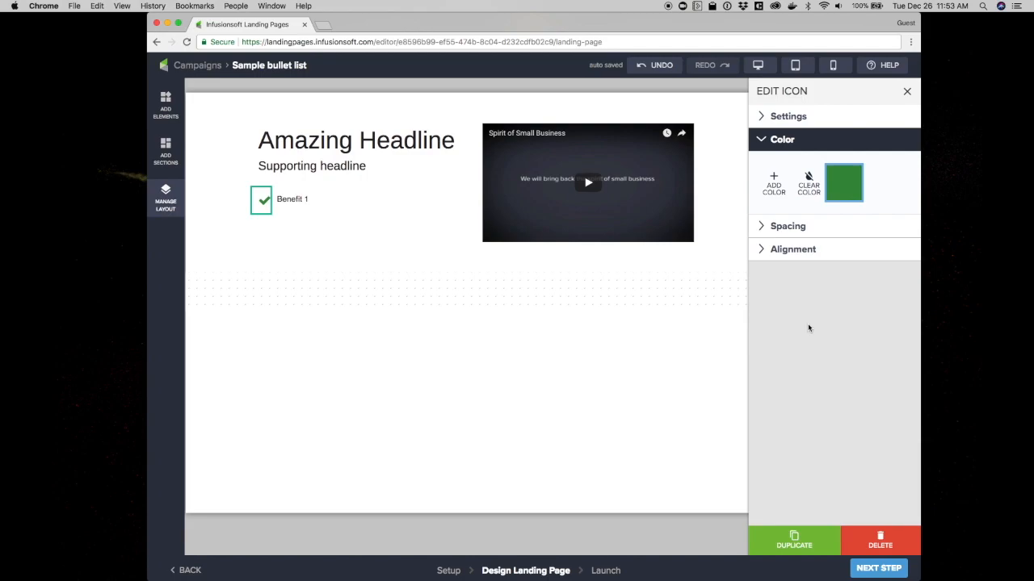
# Change the benefit text to "Amazing Benefit" and set its font size to 24
pyautogui.doubleClick(283, 197)
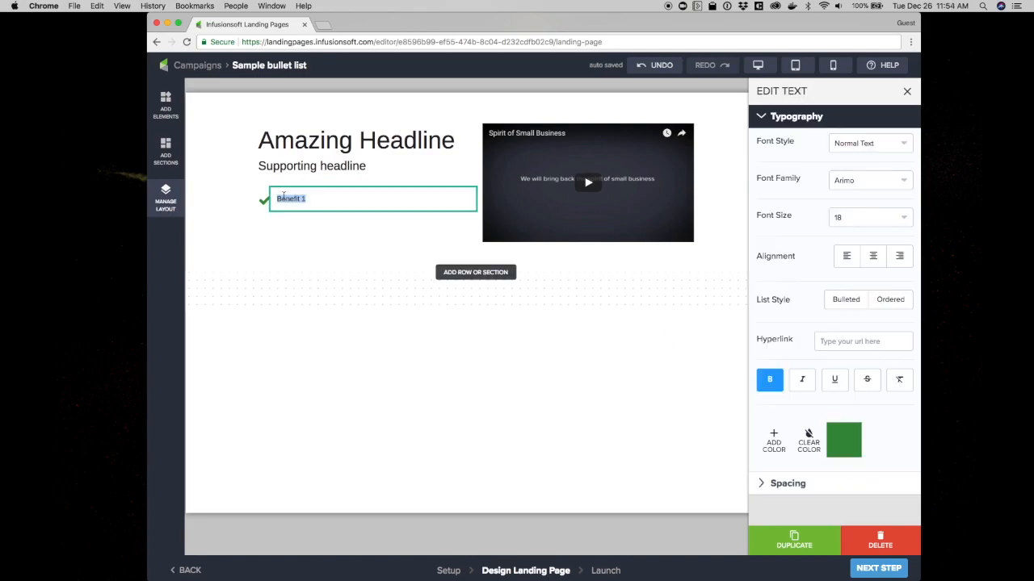
pyautogui.write('Amazing')
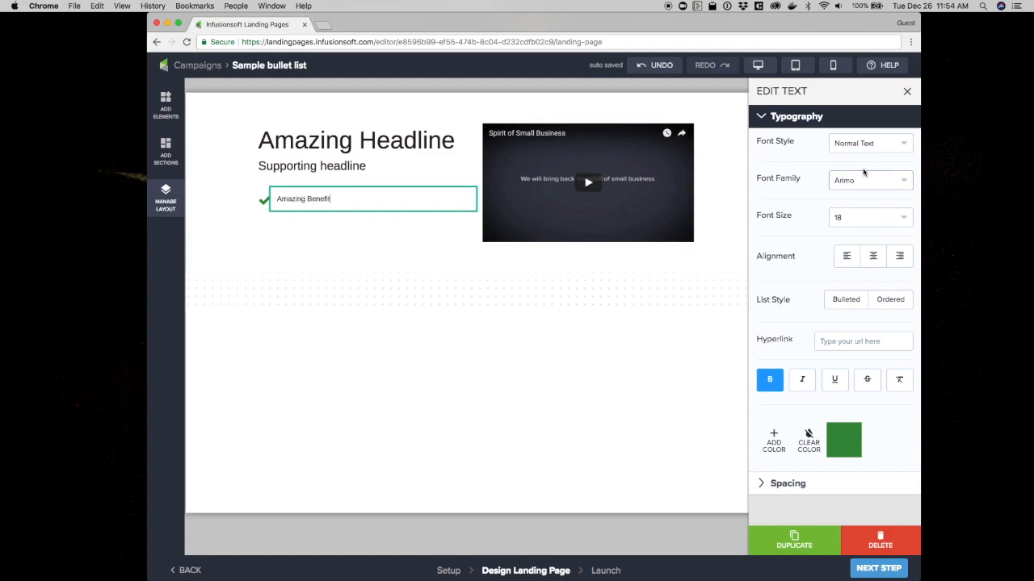
pyautogui.click(850, 220)
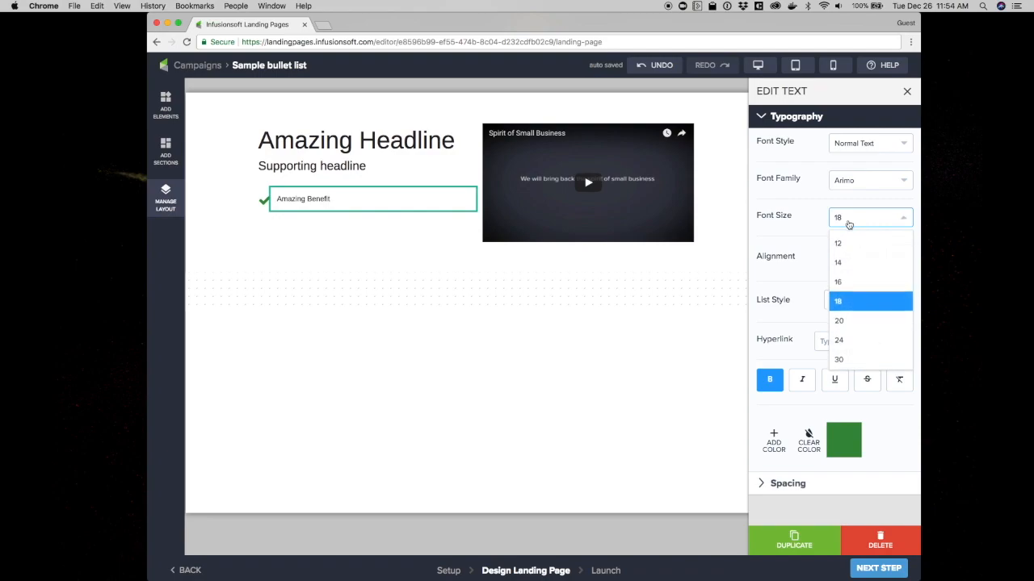
pyautogui.click(839, 340)
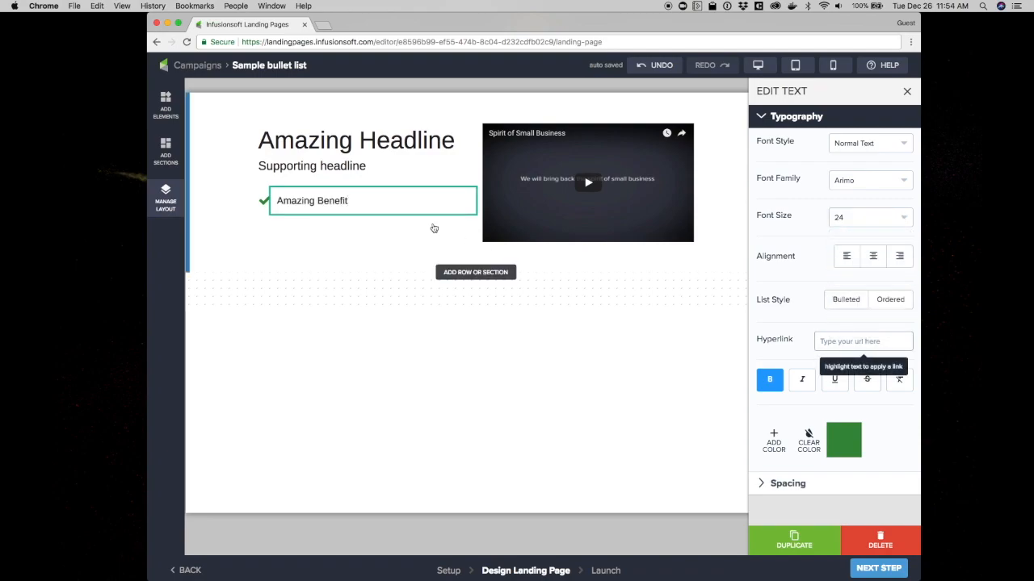
# Remove the vertical padding around the benefit text and the check icon so they line up
pyautogui.click(790, 485)
pyautogui.click(771, 352)
pyautogui.click(263, 199)
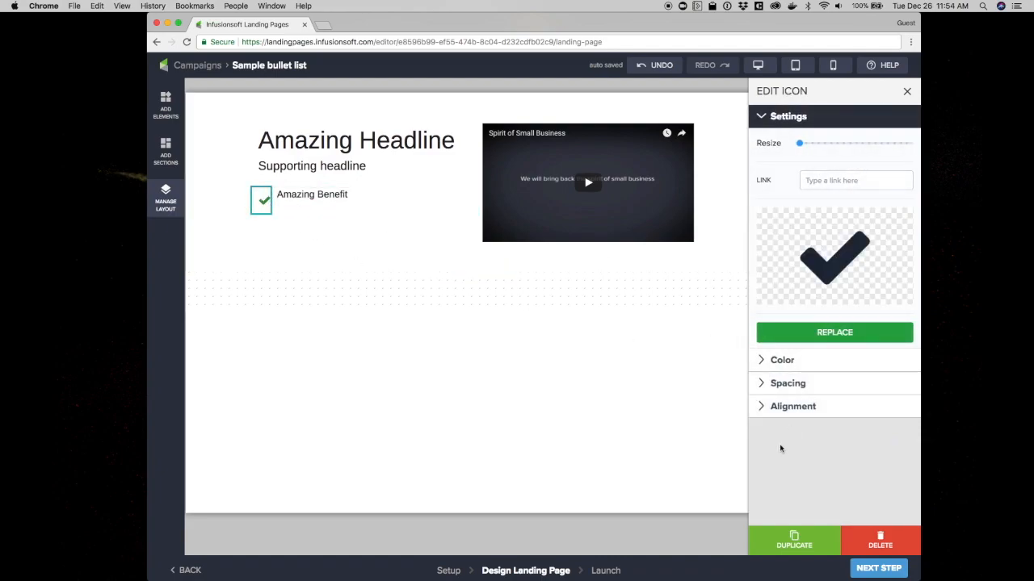
pyautogui.click(787, 385)
pyautogui.click(770, 373)
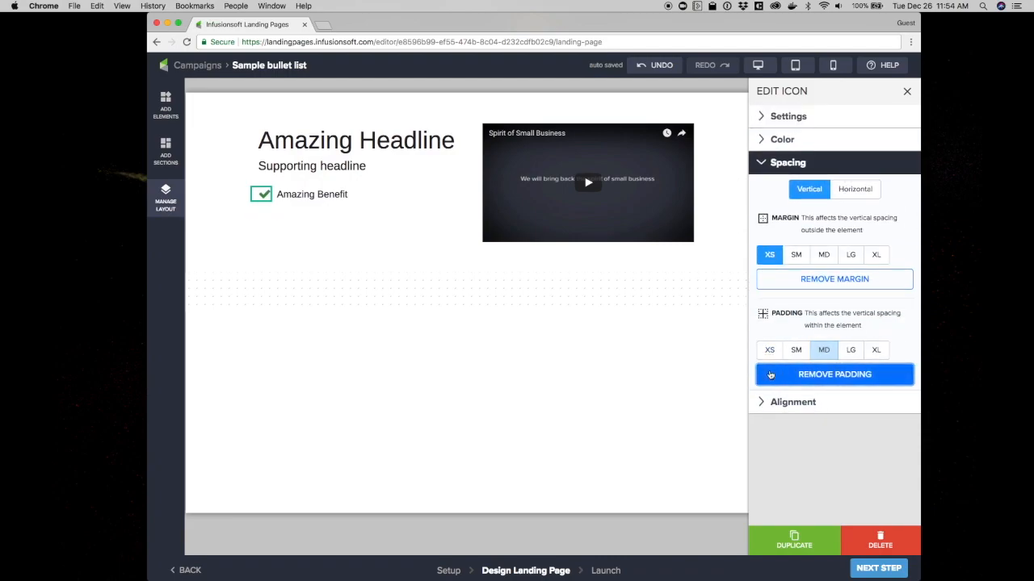
# Duplicate the benefit row three times in the layout manager to make four benefit rows
pyautogui.click(296, 193)
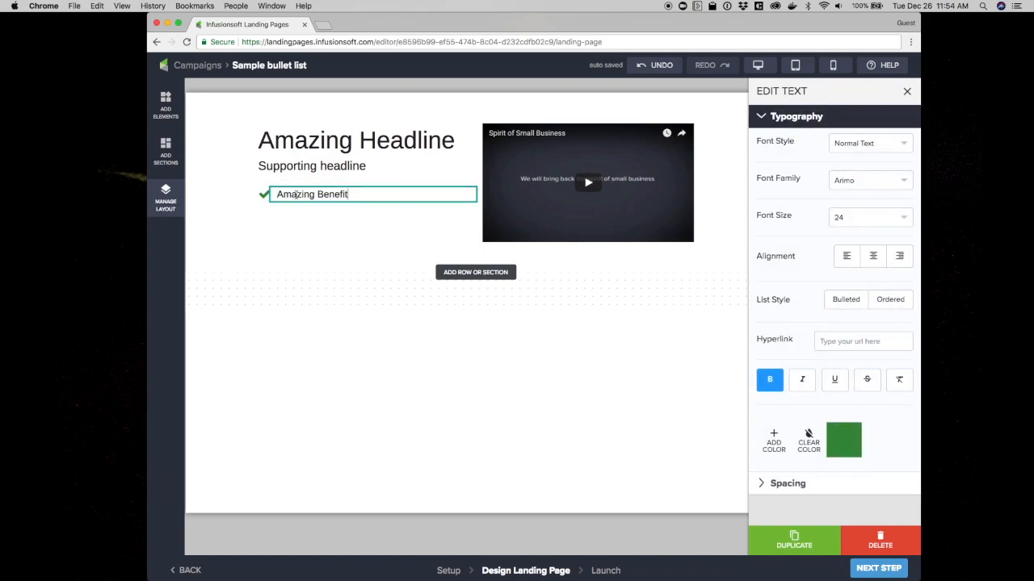
pyautogui.click(168, 203)
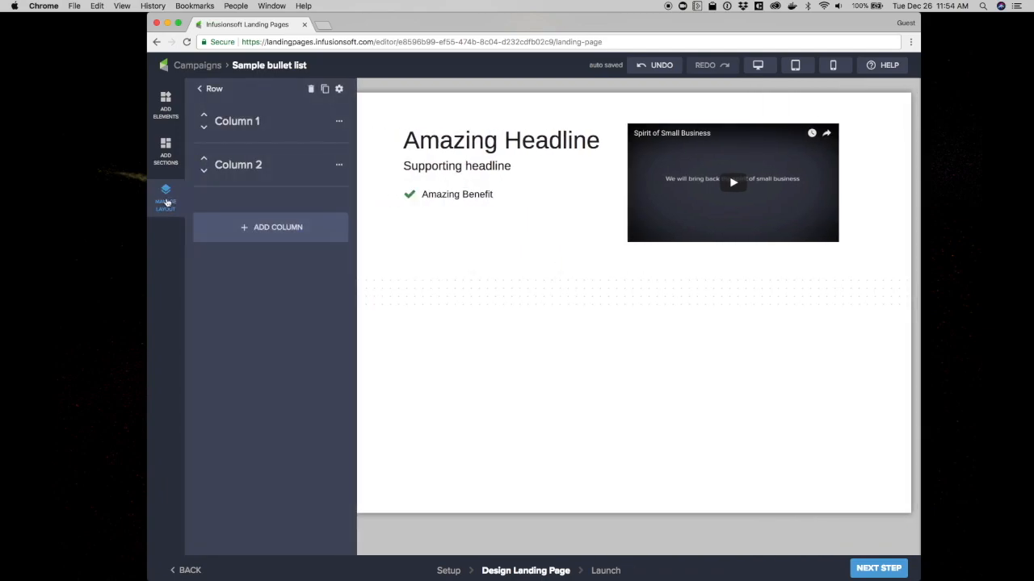
pyautogui.click(201, 91)
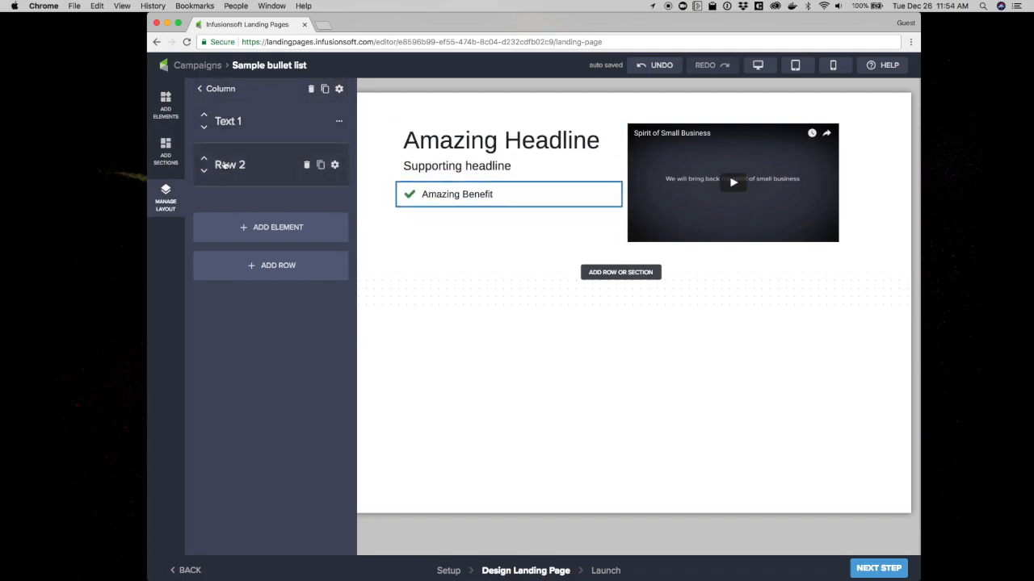
pyautogui.click(320, 164)
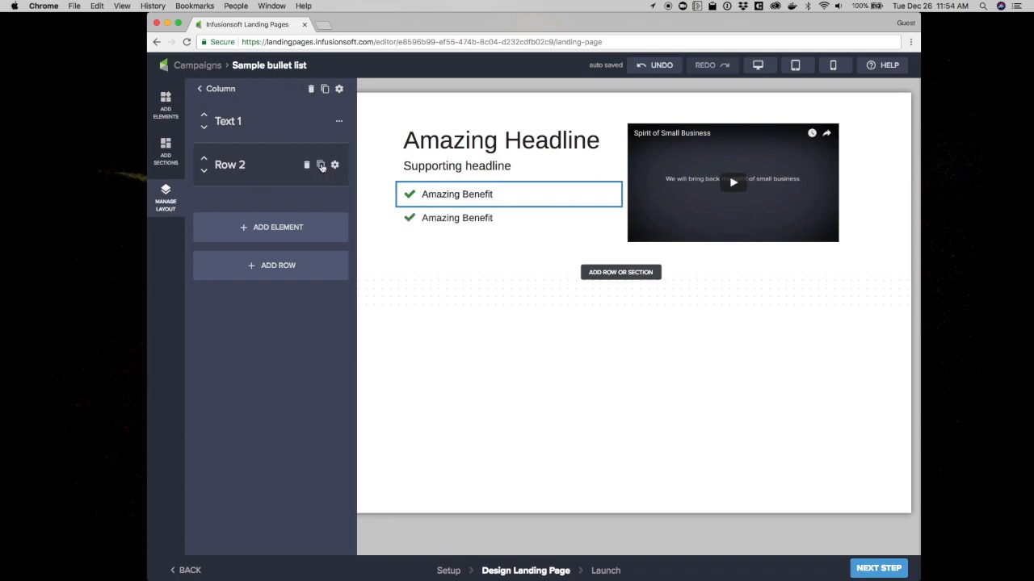
pyautogui.click(321, 165)
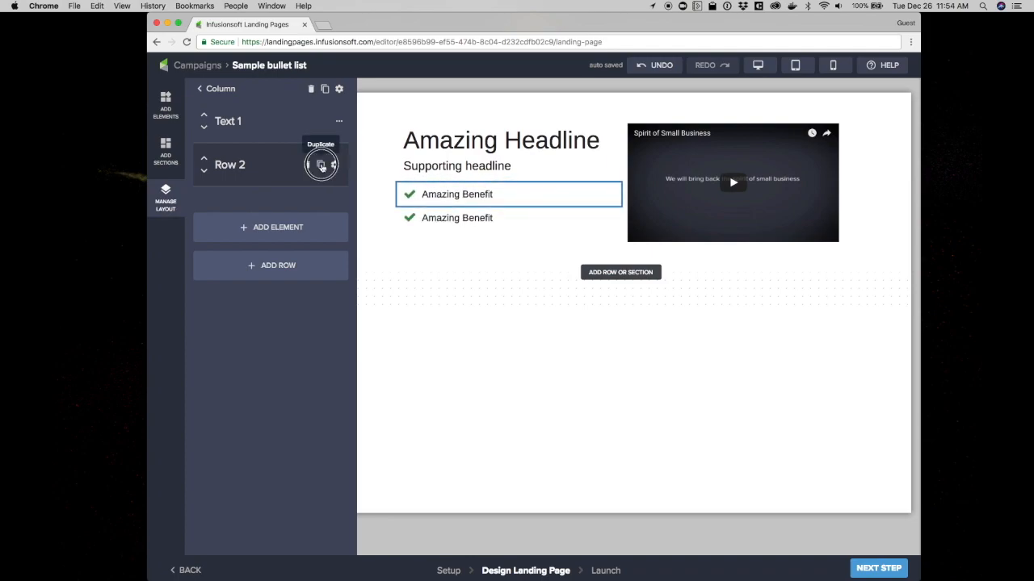
pyautogui.click(321, 166)
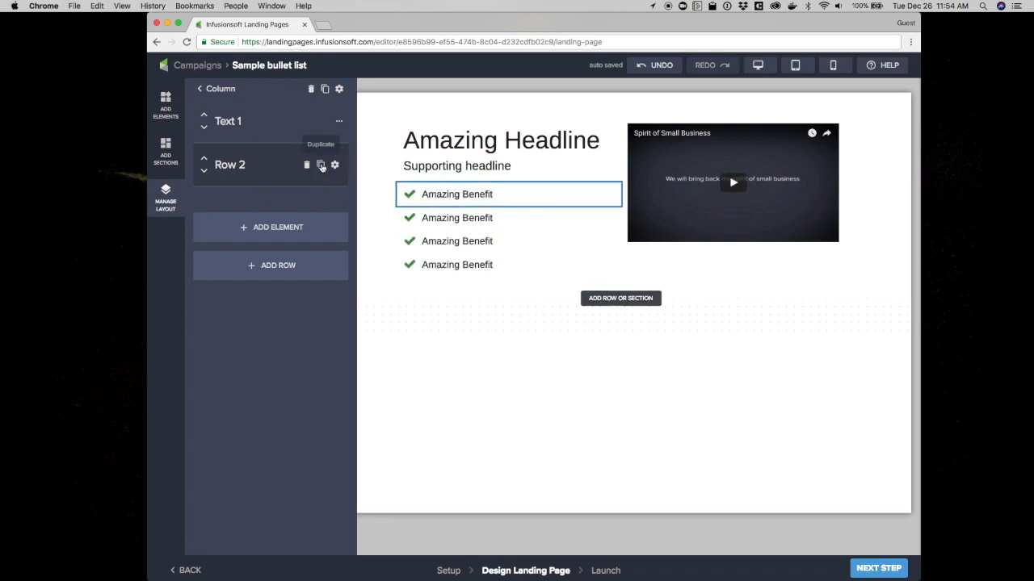
# Number the benefit texts as Amazing Benefit 1, 2, 3 and 4
pyautogui.click(487, 195)
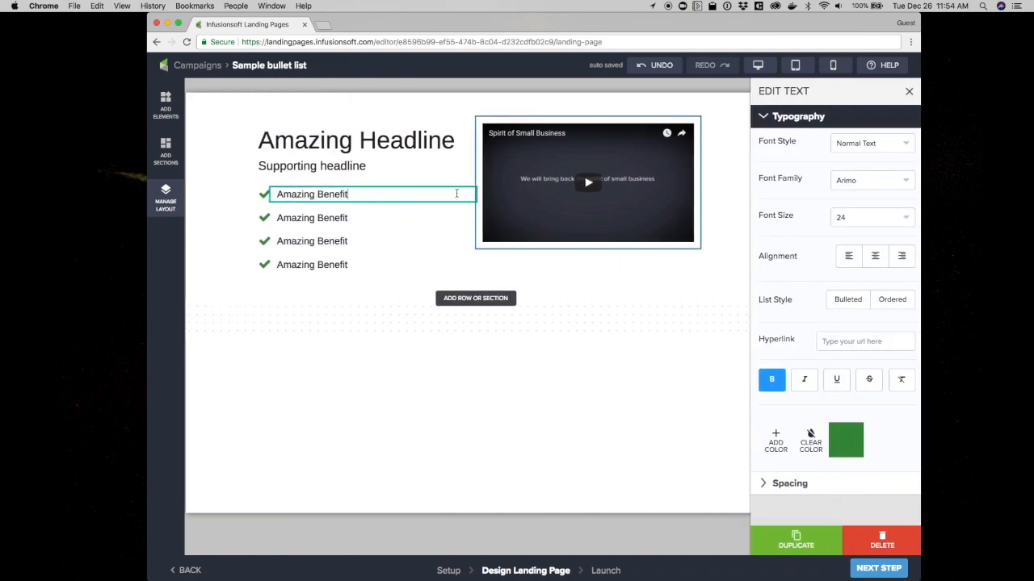
pyautogui.write('1')
pyautogui.click(388, 220)
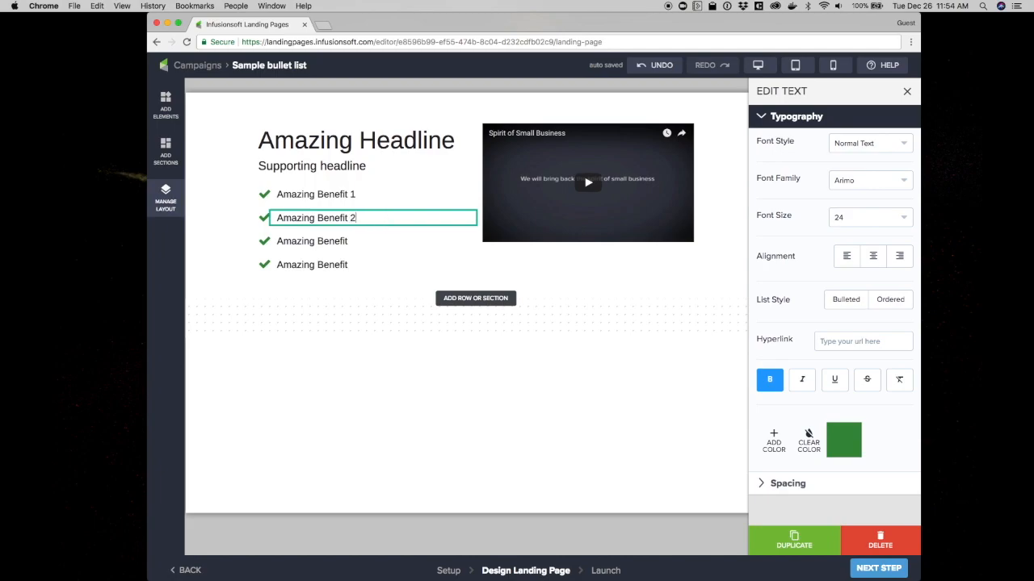
pyautogui.click(365, 237)
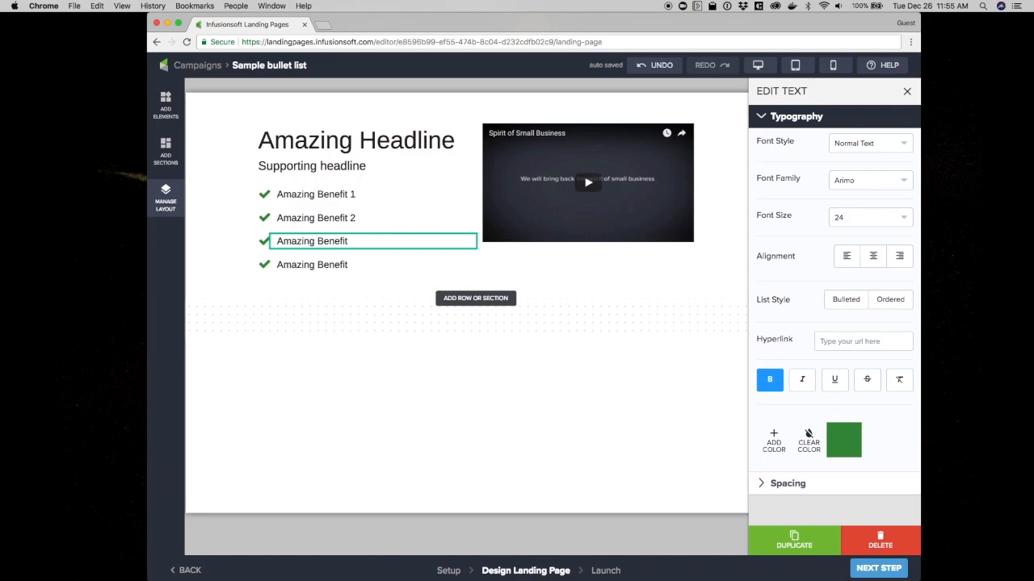
pyautogui.click(364, 263)
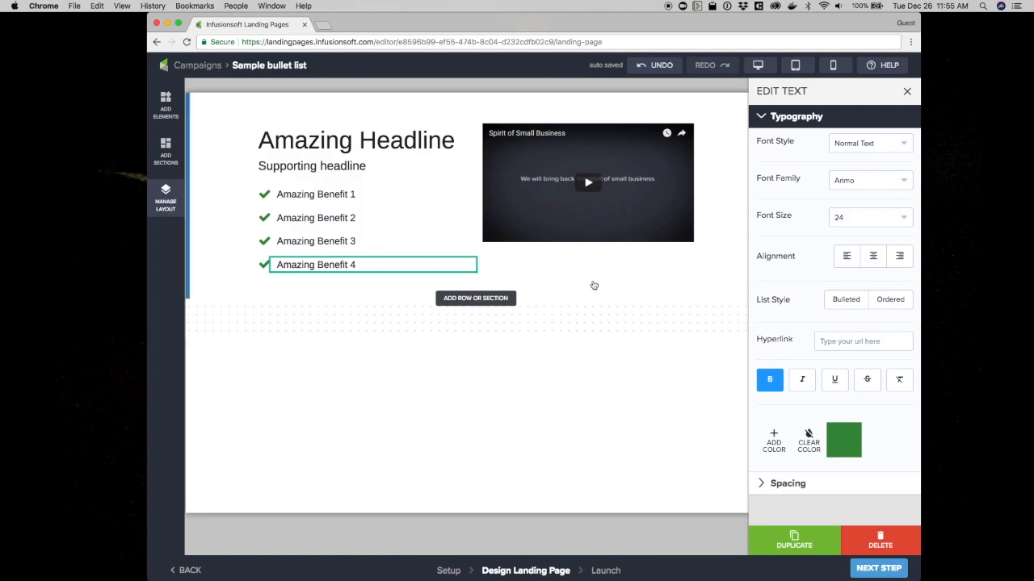
# Add a Button element below the video
pyautogui.click(164, 105)
pyautogui.moveTo(215, 190); pyautogui.dragTo(656, 242)
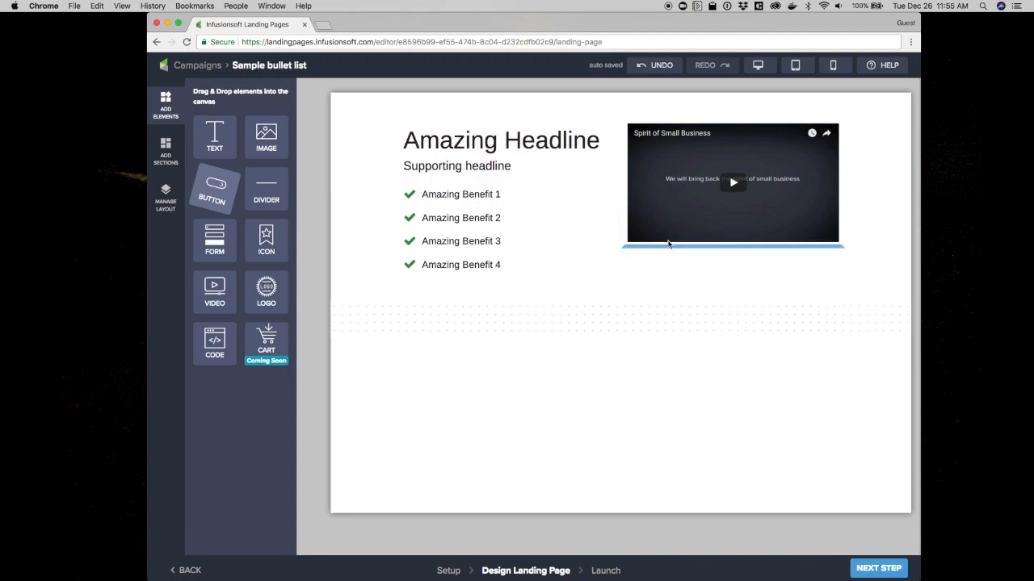
pyautogui.click(748, 271)
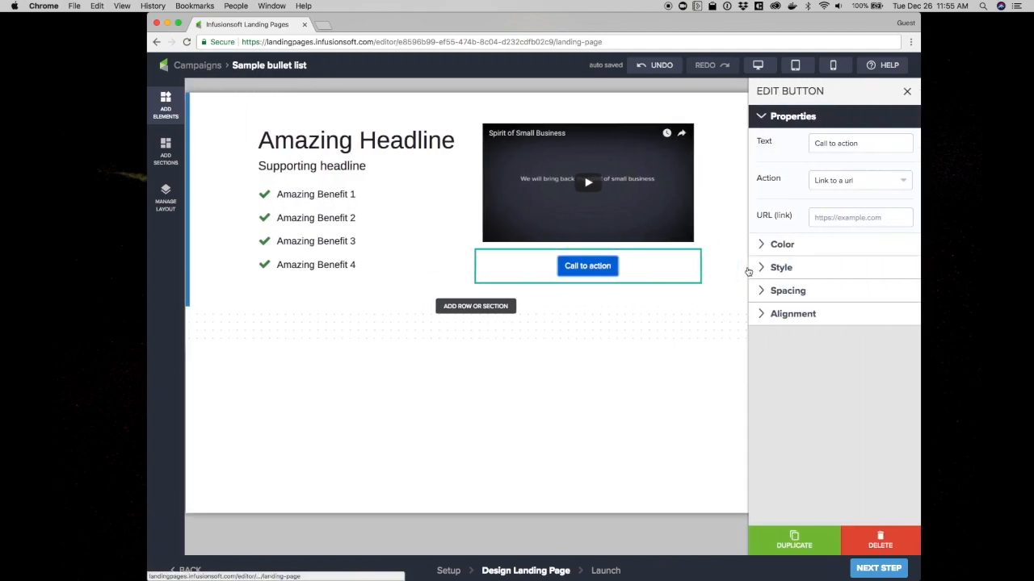
# Color the button dark green and change its label to "Get Started"
pyautogui.click(790, 246)
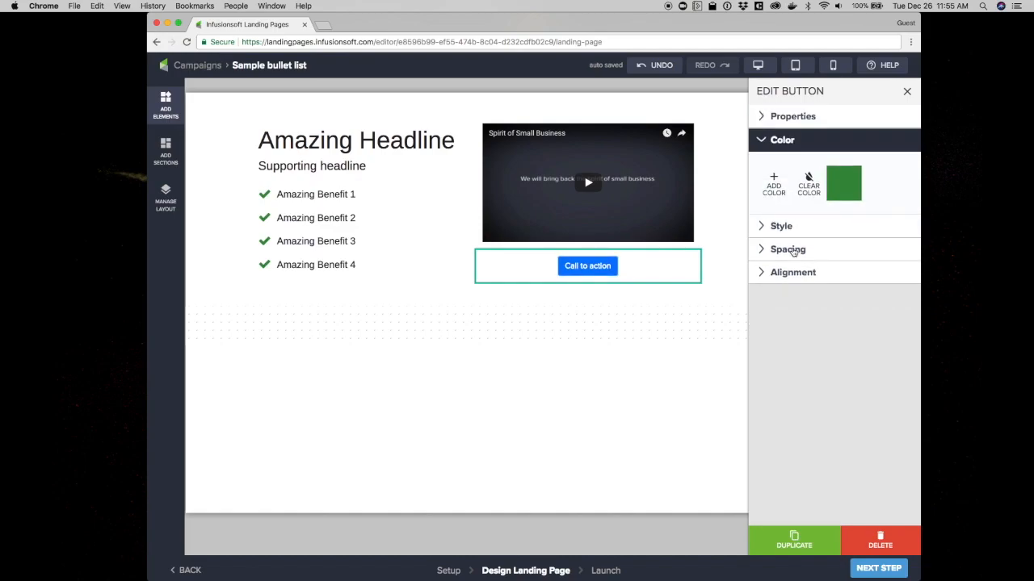
pyautogui.click(840, 188)
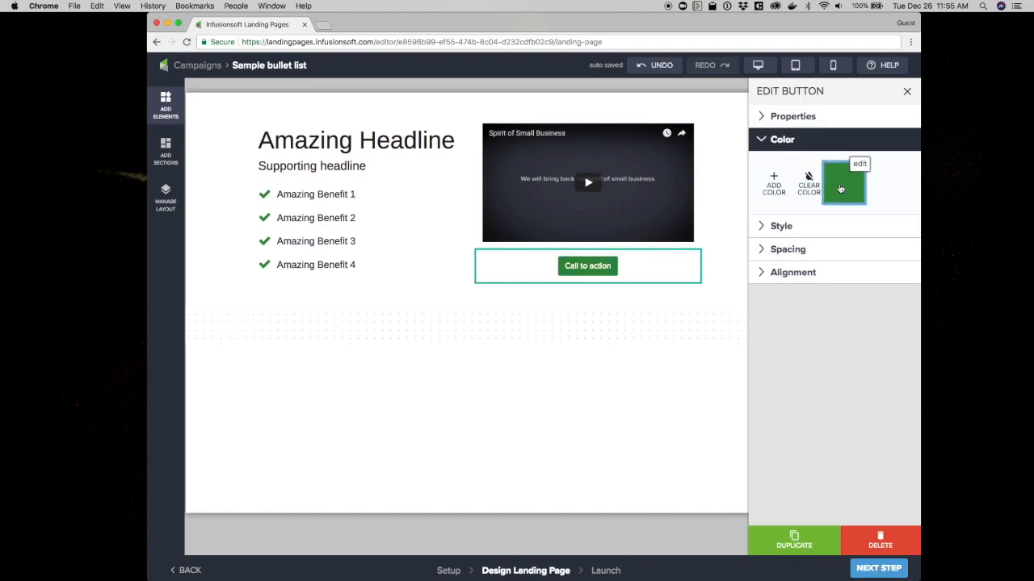
pyautogui.click(794, 117)
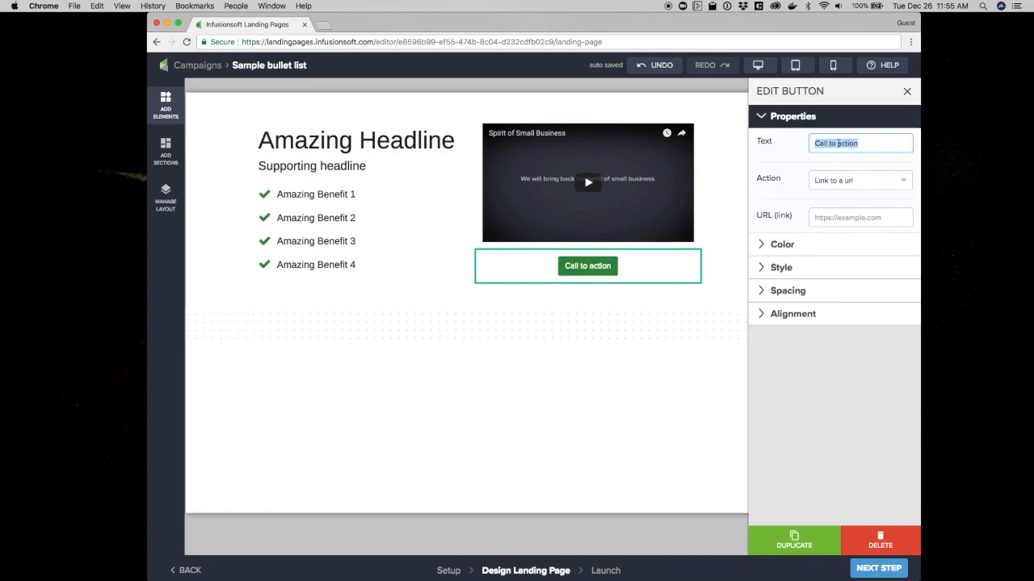
pyautogui.write('Get Started')
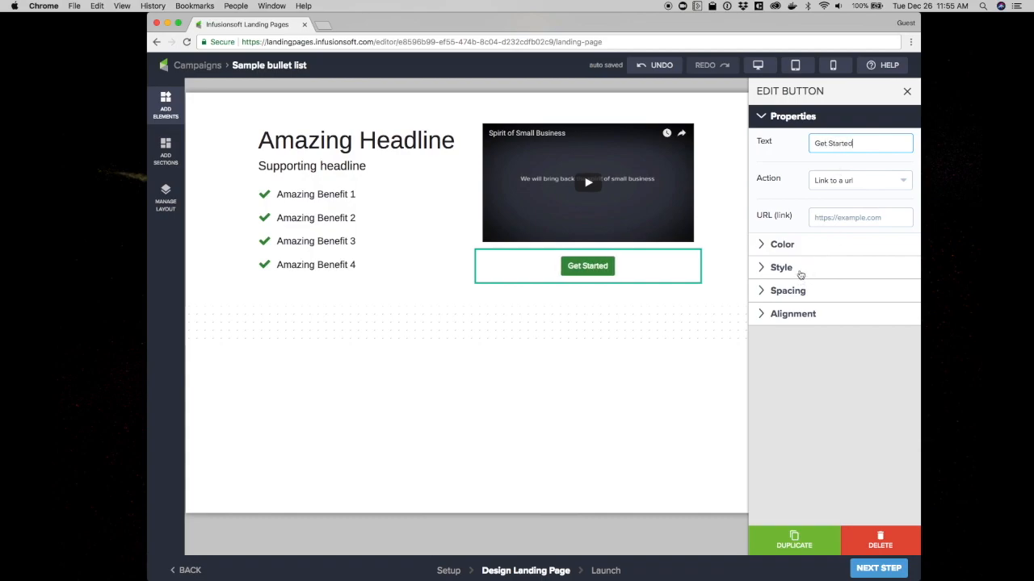
# Make the button full width
pyautogui.click(800, 275)
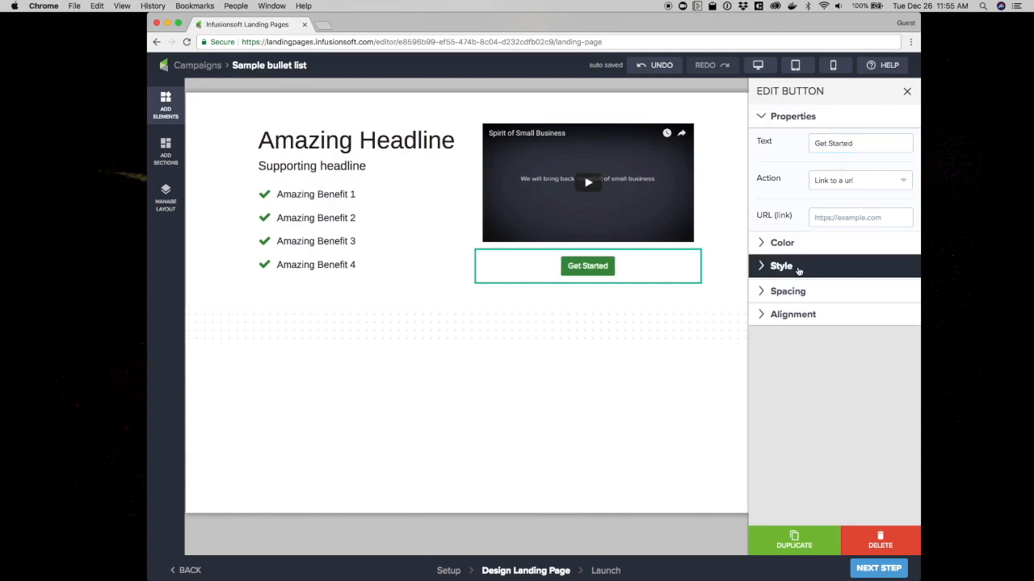
pyautogui.click(902, 186)
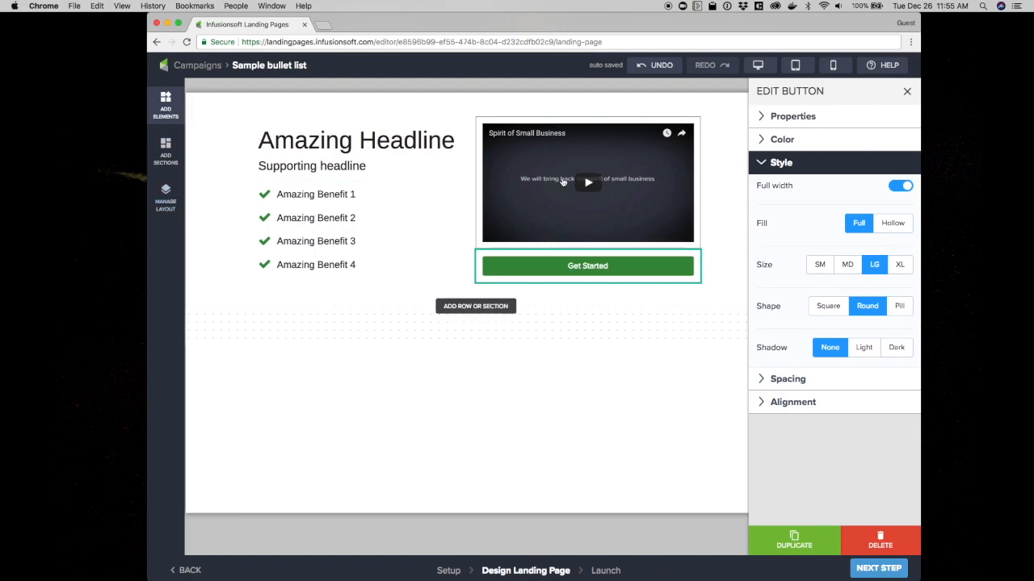
# In mobile preview, set the headline-and-benefits column's mobile size to full width
pyautogui.click(795, 66)
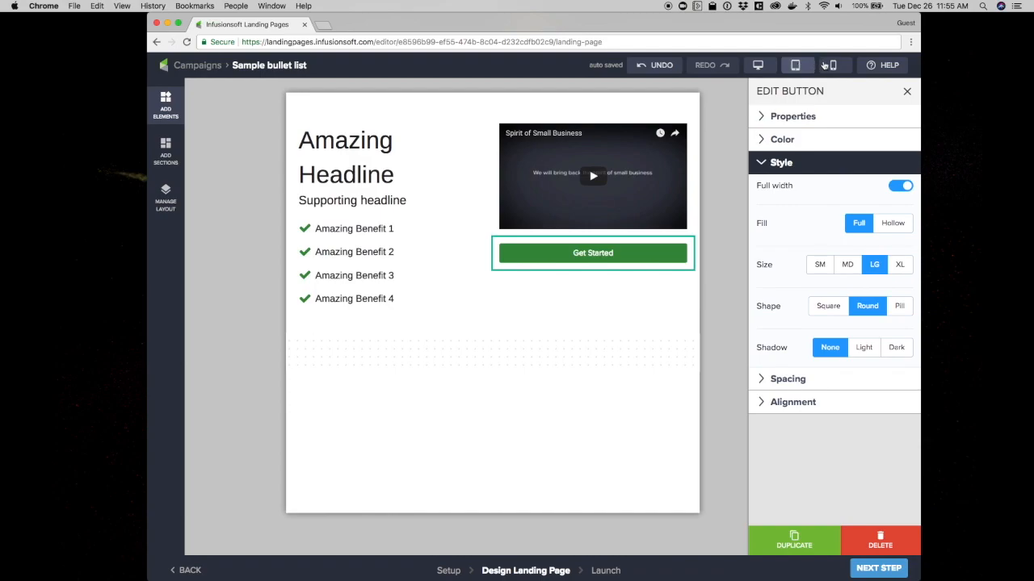
pyautogui.click(831, 66)
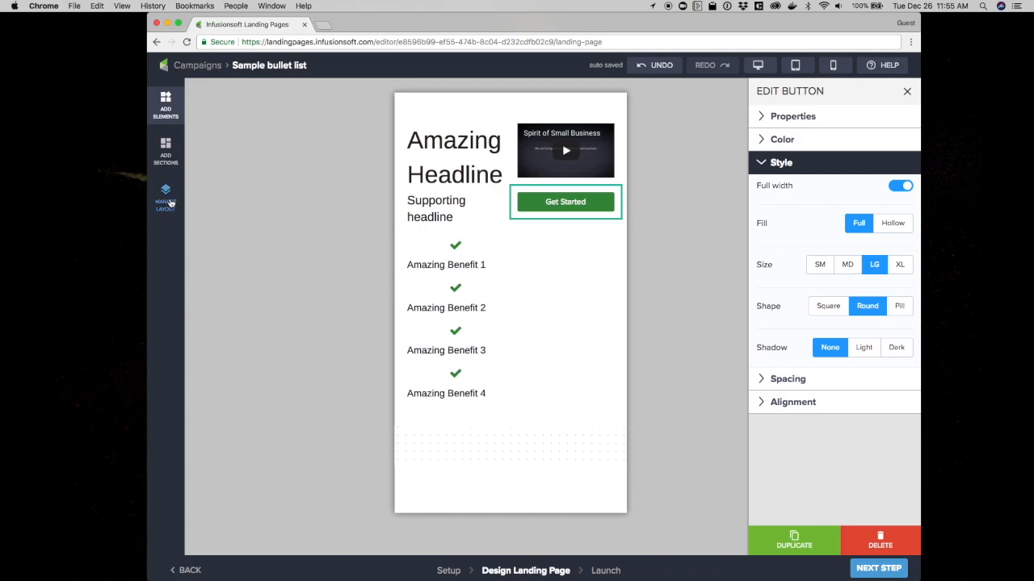
pyautogui.click(170, 204)
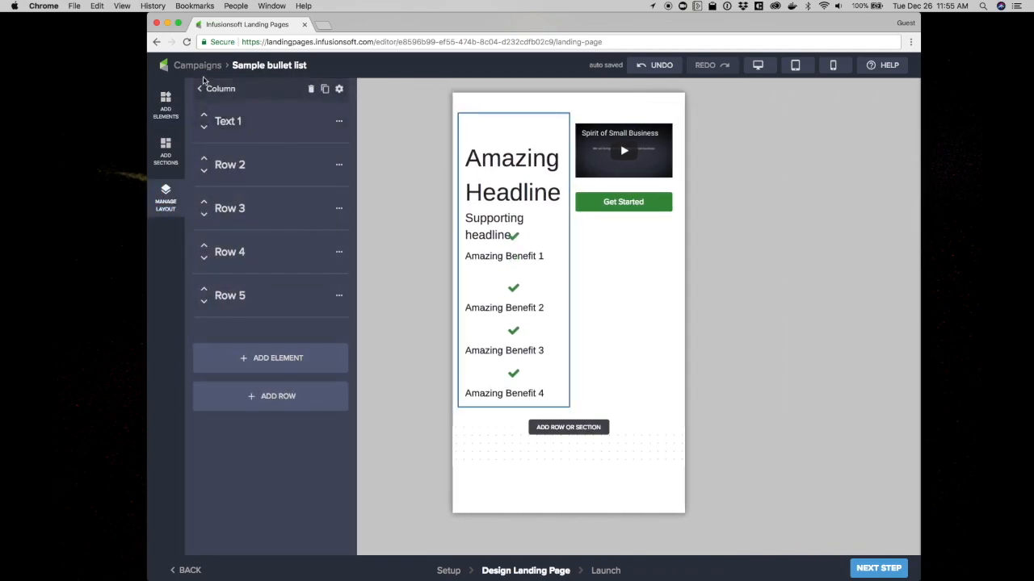
pyautogui.click(199, 89)
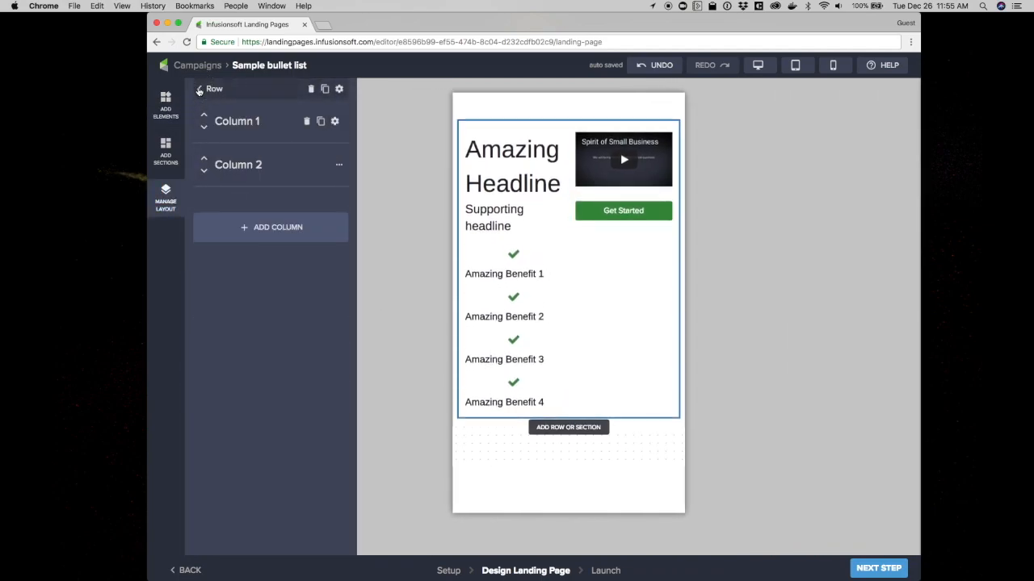
pyautogui.click(199, 89)
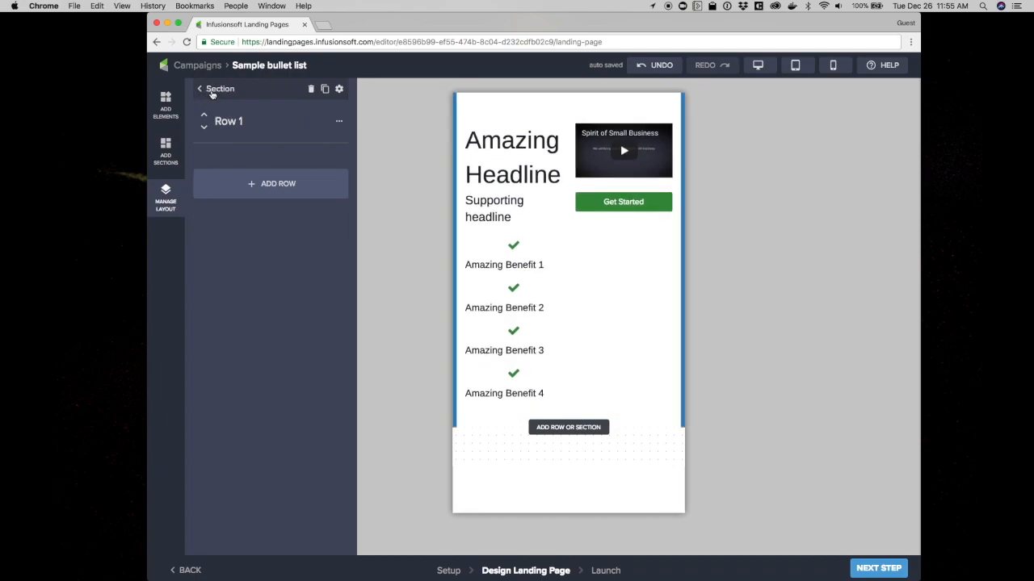
pyautogui.click(228, 121)
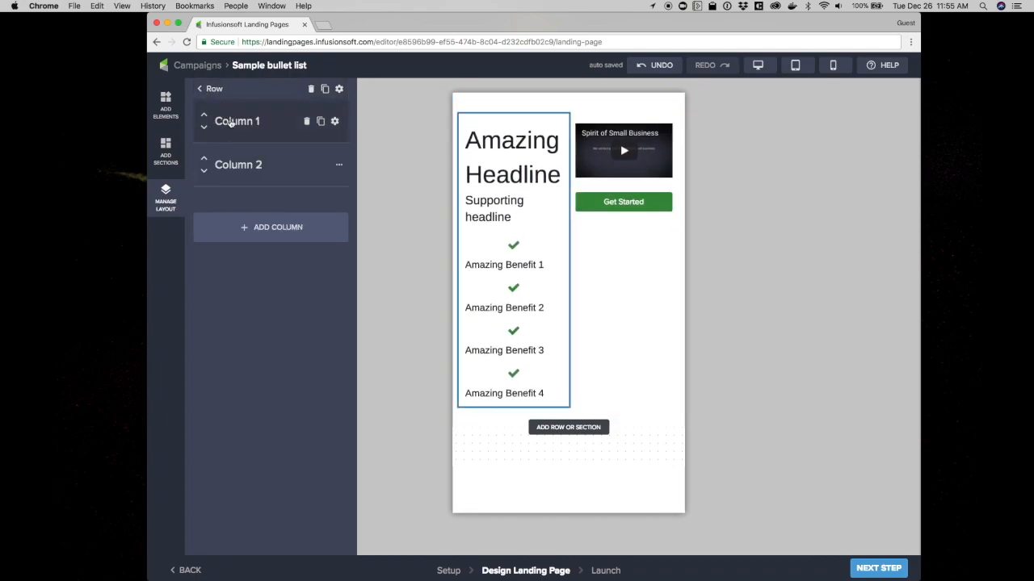
pyautogui.click(334, 122)
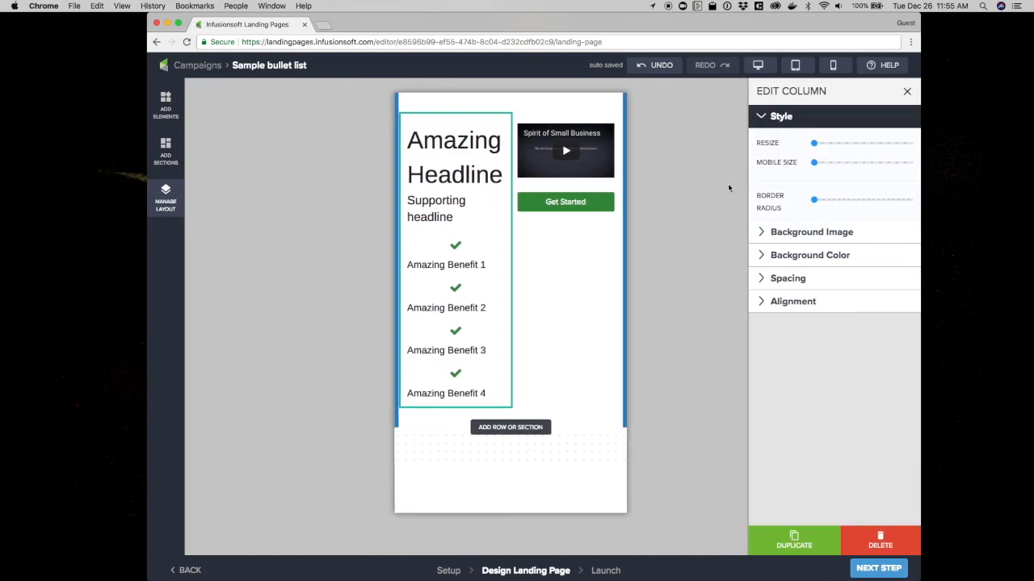
pyautogui.moveTo(816, 166); pyautogui.dragTo(915, 163)
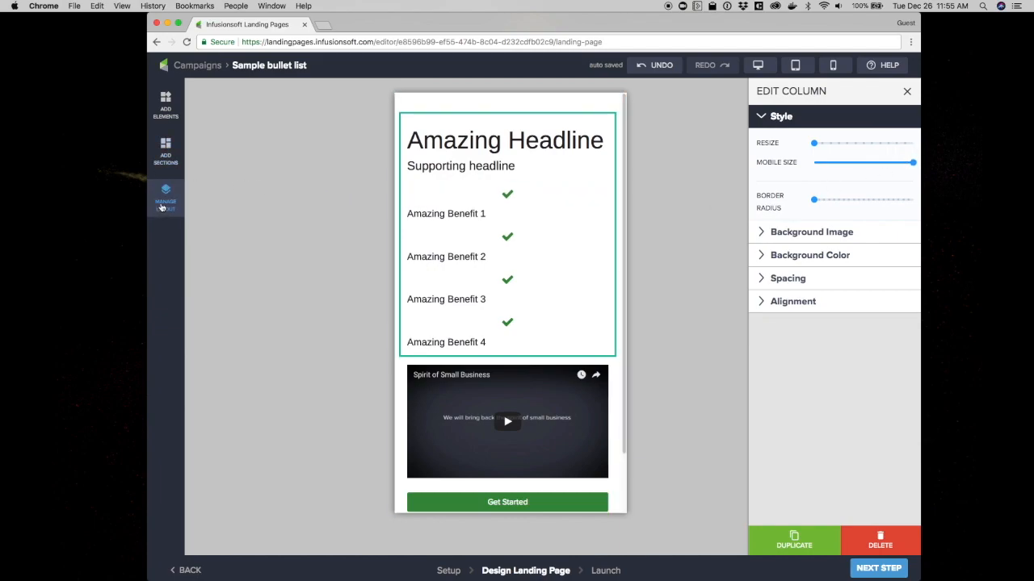
# Set the video-and-button column's mobile size to full width as well
pyautogui.click(164, 200)
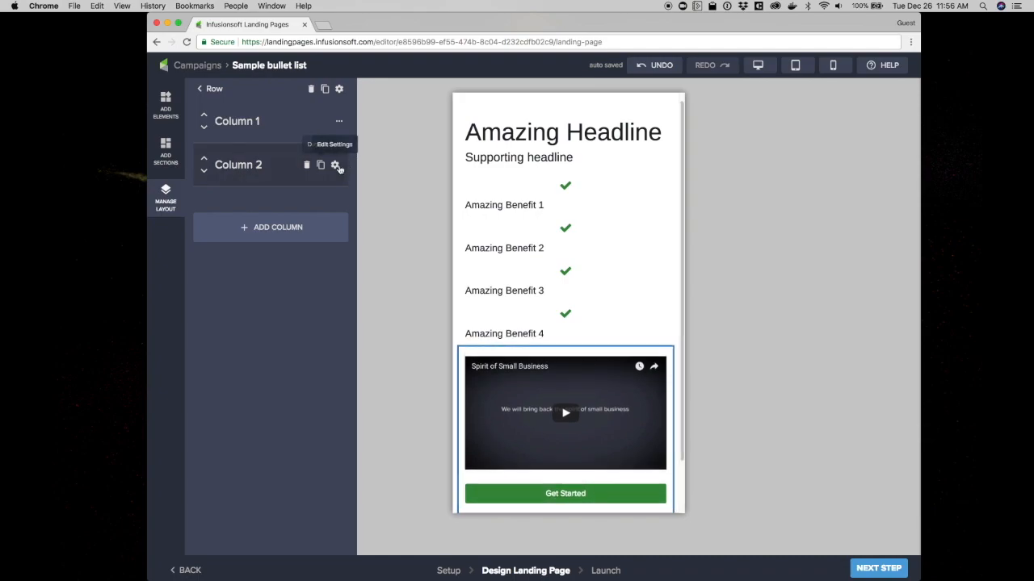
pyautogui.click(336, 166)
pyautogui.moveTo(814, 163); pyautogui.dragTo(913, 163)
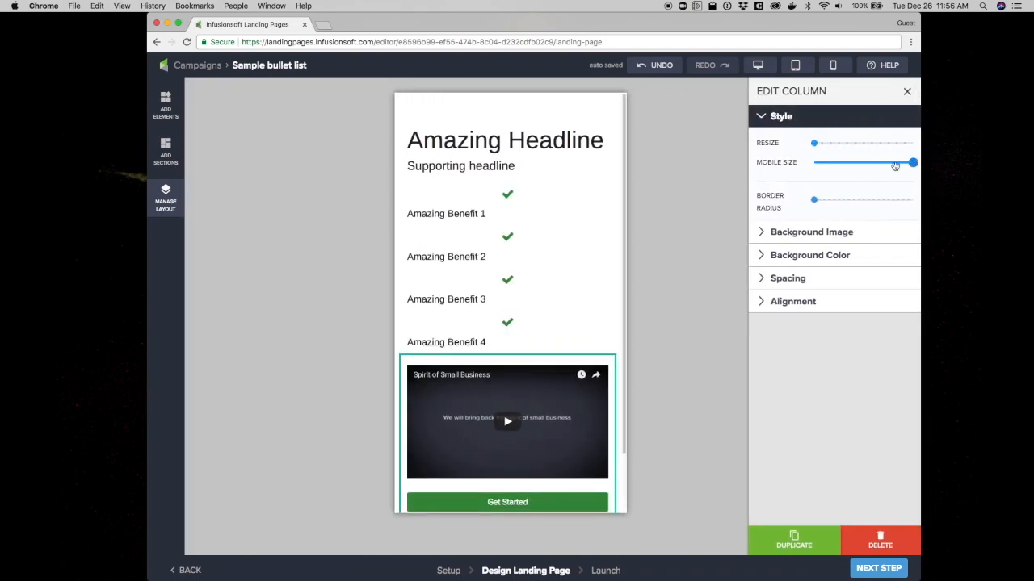
# Reduce the mobile size of the first benefit's checkmark column so the check sits beside Amazing Benefit 1
pyautogui.click(166, 197)
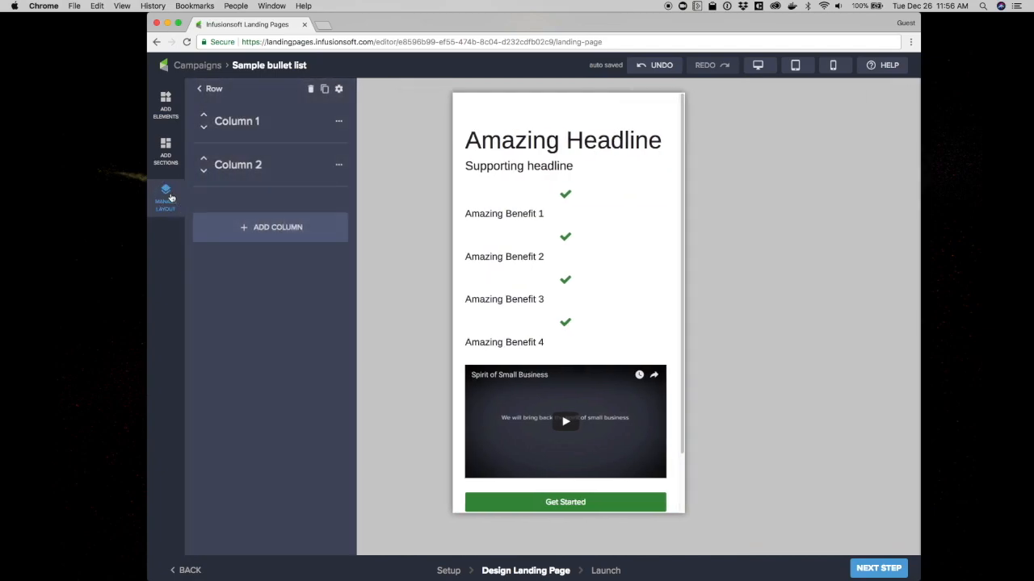
pyautogui.click(241, 128)
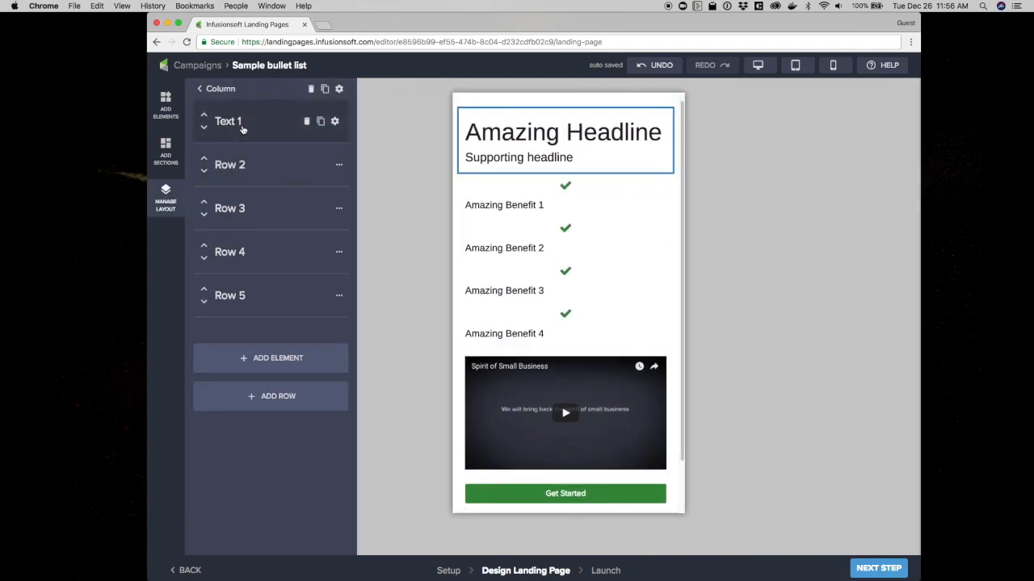
pyautogui.click(232, 166)
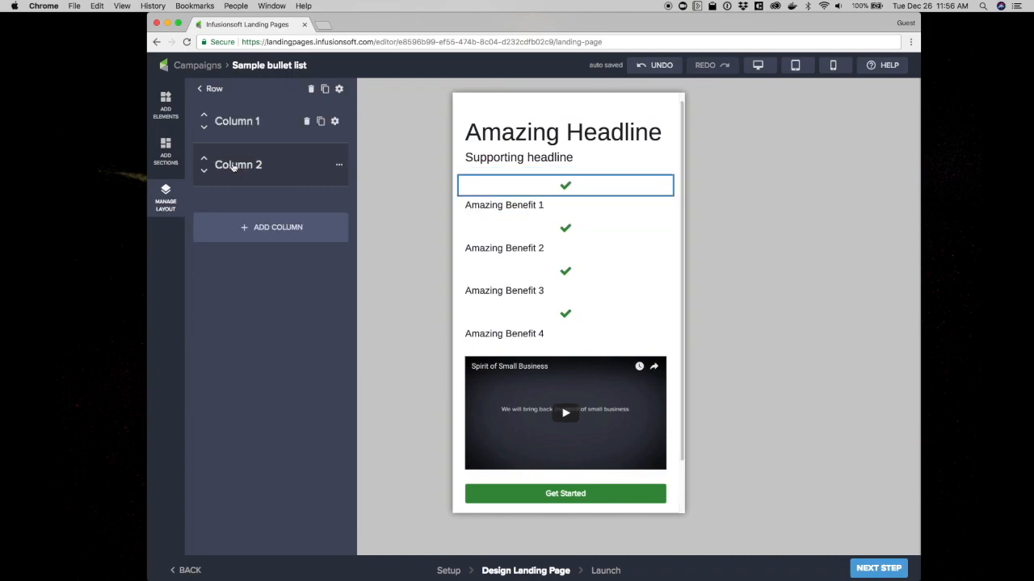
pyautogui.click(335, 121)
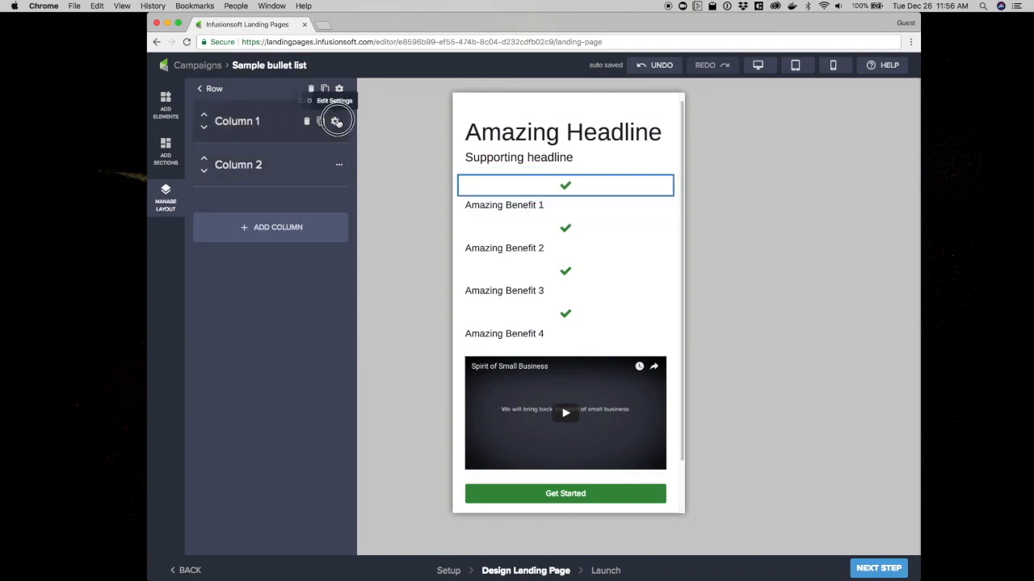
pyautogui.moveTo(814, 164); pyautogui.dragTo(829, 162)
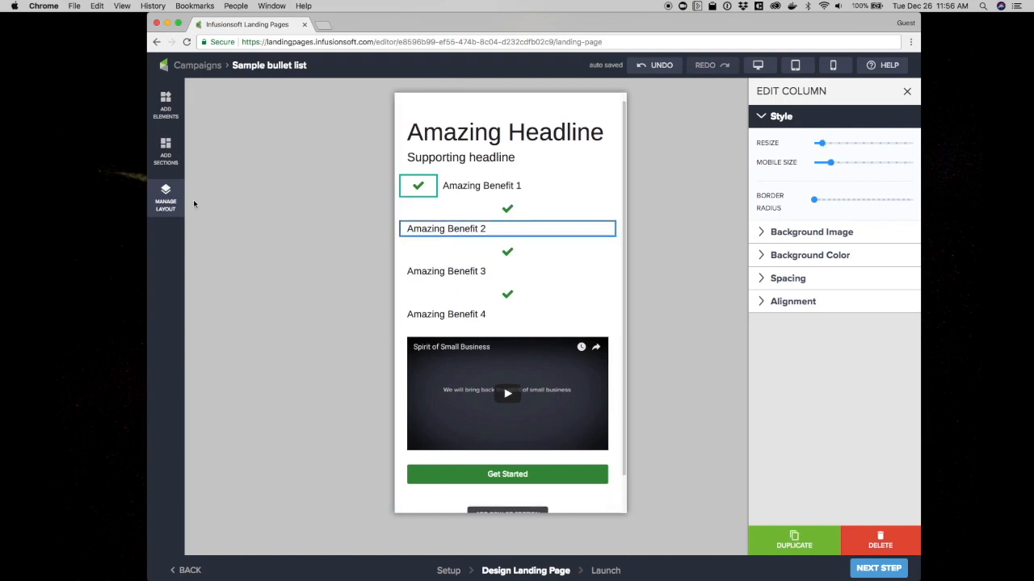
# Reduce the mobile size of the second benefit's checkmark column so the check sits beside its text
pyautogui.click(166, 200)
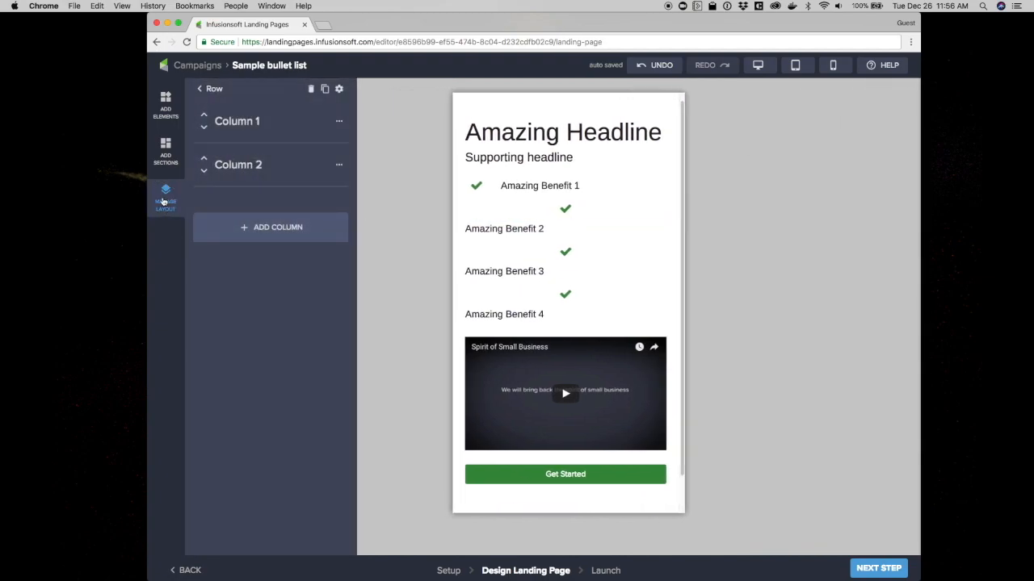
pyautogui.click(214, 90)
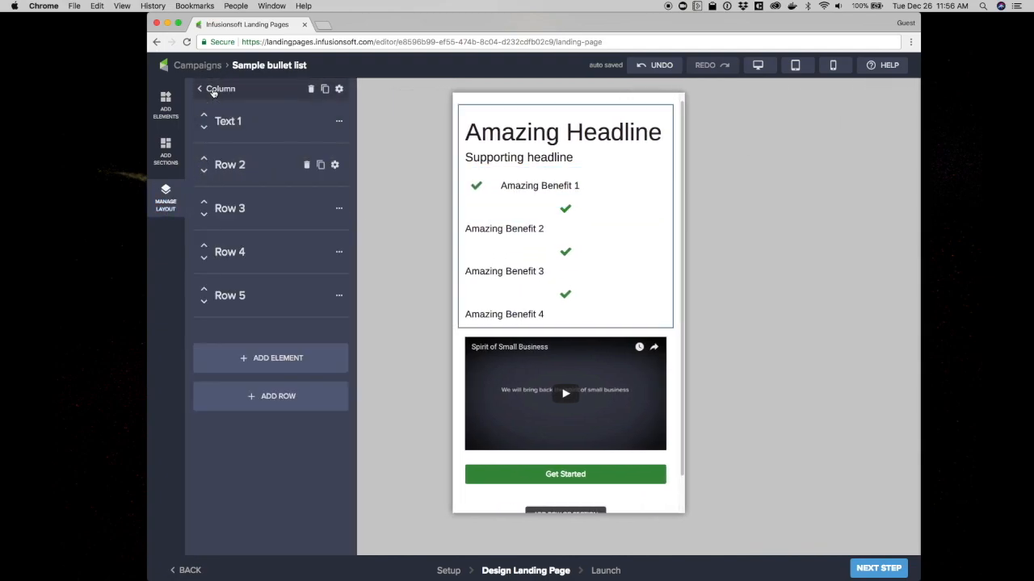
pyautogui.click(234, 210)
pyautogui.click(336, 121)
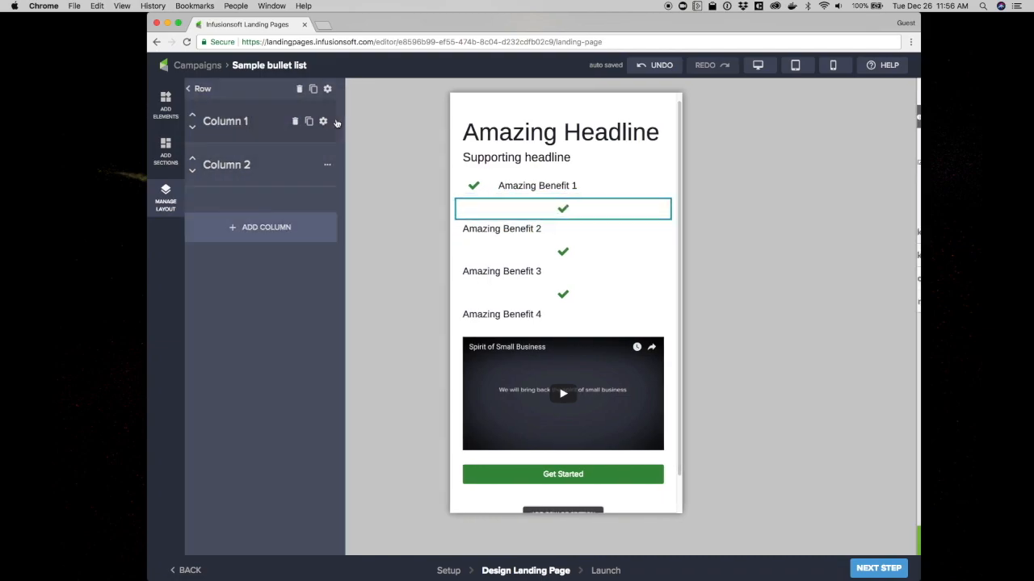
pyautogui.moveTo(815, 164)
pyautogui.mouseDown()
pyautogui.moveTo(895, 162)
pyautogui.moveTo(830, 162)
pyautogui.mouseUp()
# Reduce the mobile size of the third benefit's checkmark column so the check sits beside its text
pyautogui.click(165, 198)
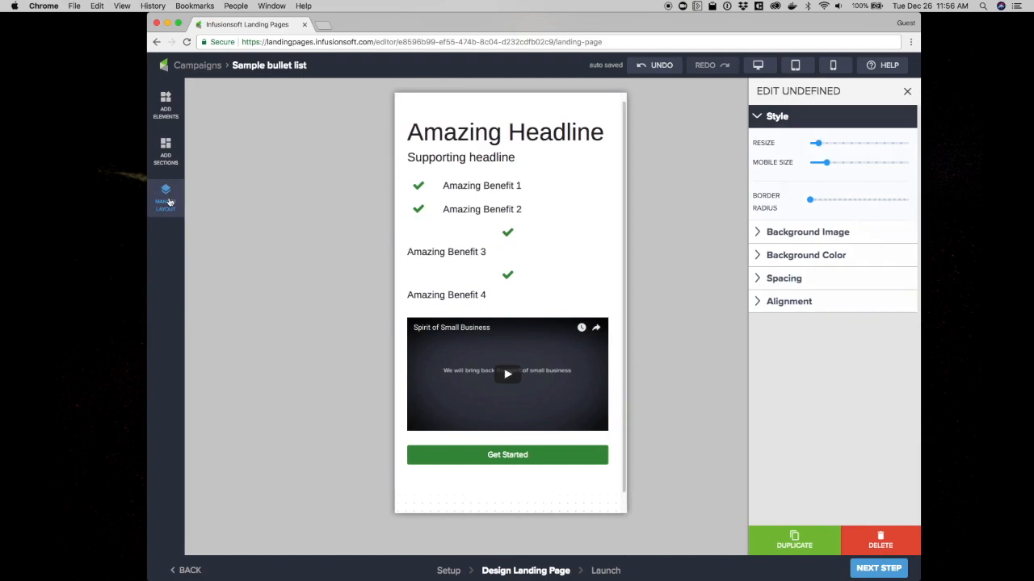
pyautogui.click(213, 90)
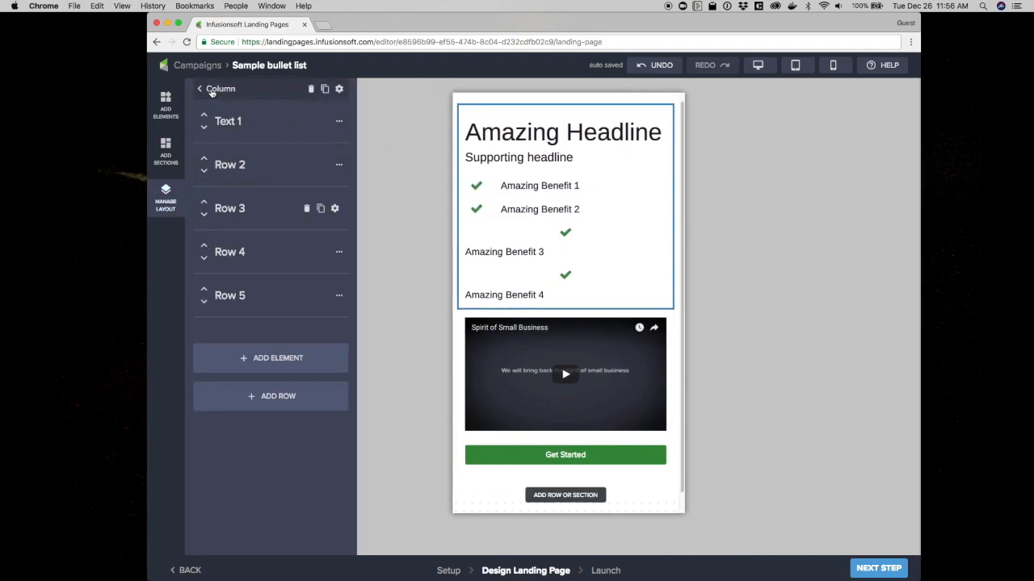
pyautogui.click(236, 246)
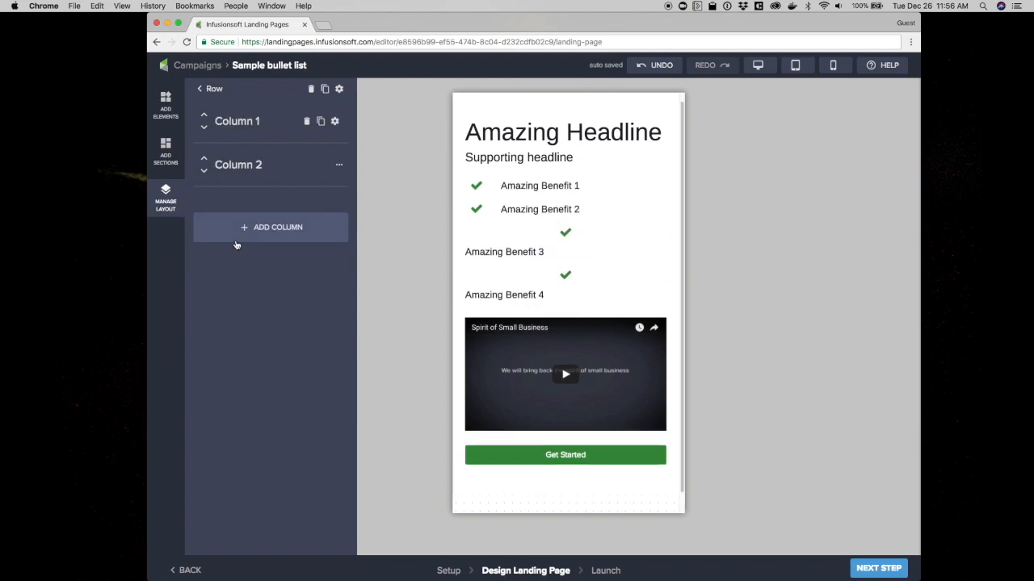
pyautogui.click(336, 122)
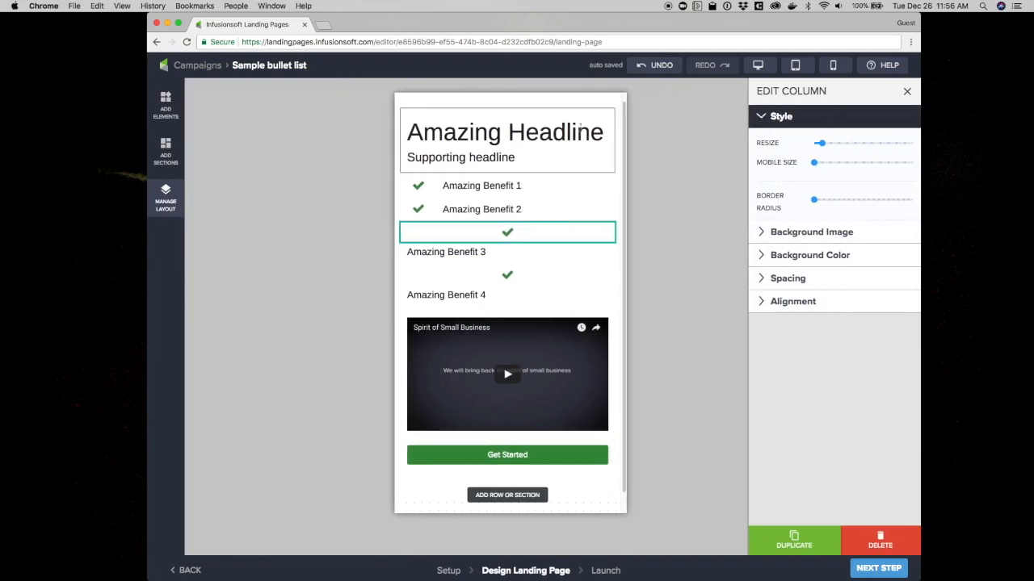
pyautogui.moveTo(815, 161); pyautogui.dragTo(834, 163)
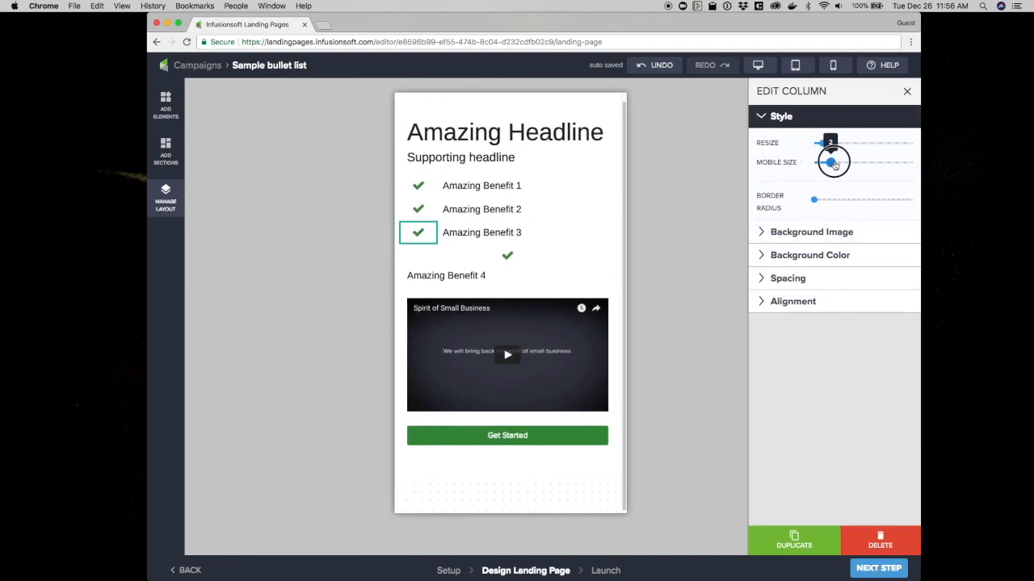
# Reduce the mobile size of the fourth benefit's checkmark column so the check sits beside its text
pyautogui.click(165, 198)
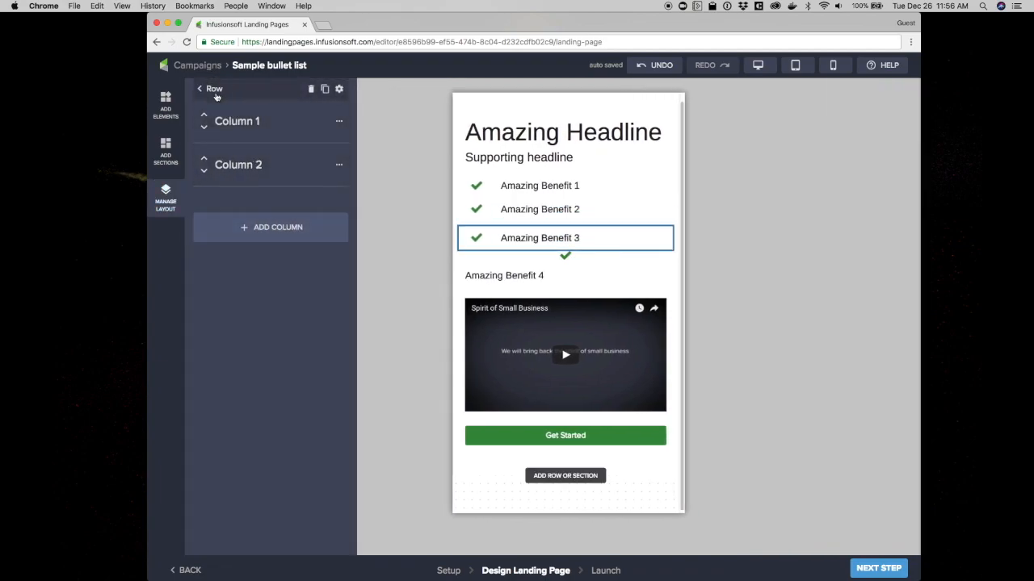
pyautogui.click(214, 91)
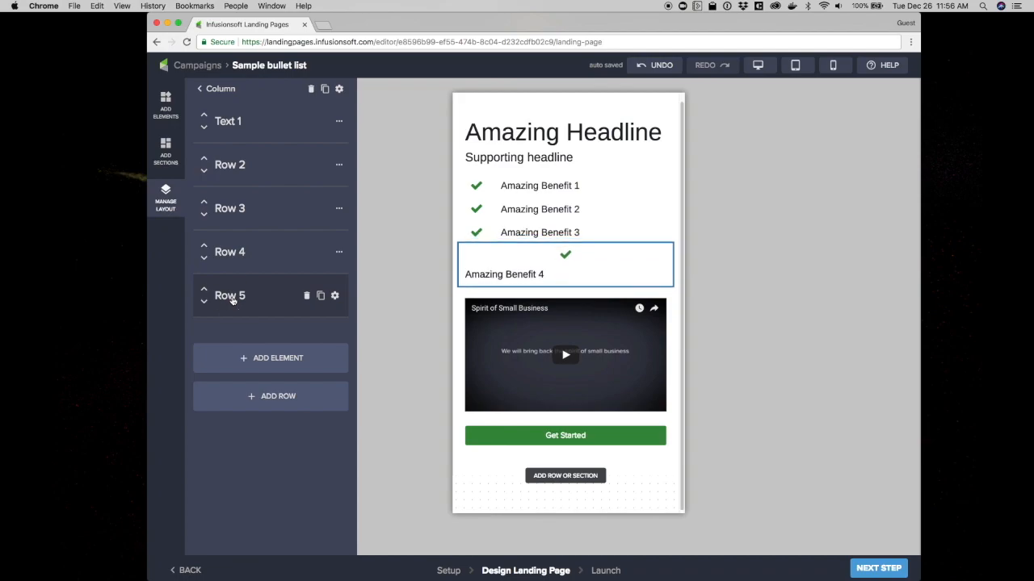
pyautogui.click(232, 298)
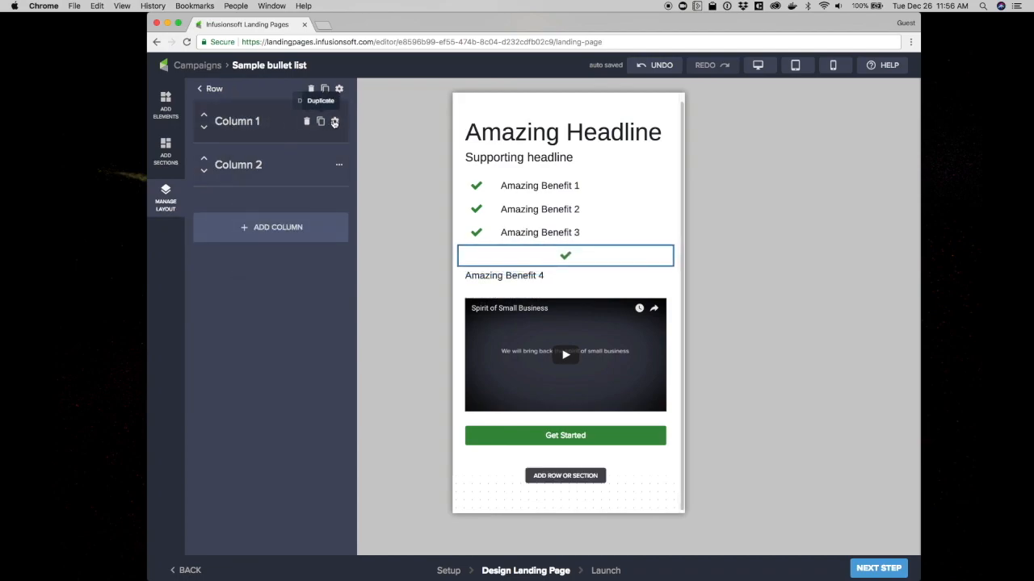
pyautogui.click(322, 122)
pyautogui.moveTo(815, 164); pyautogui.dragTo(830, 162)
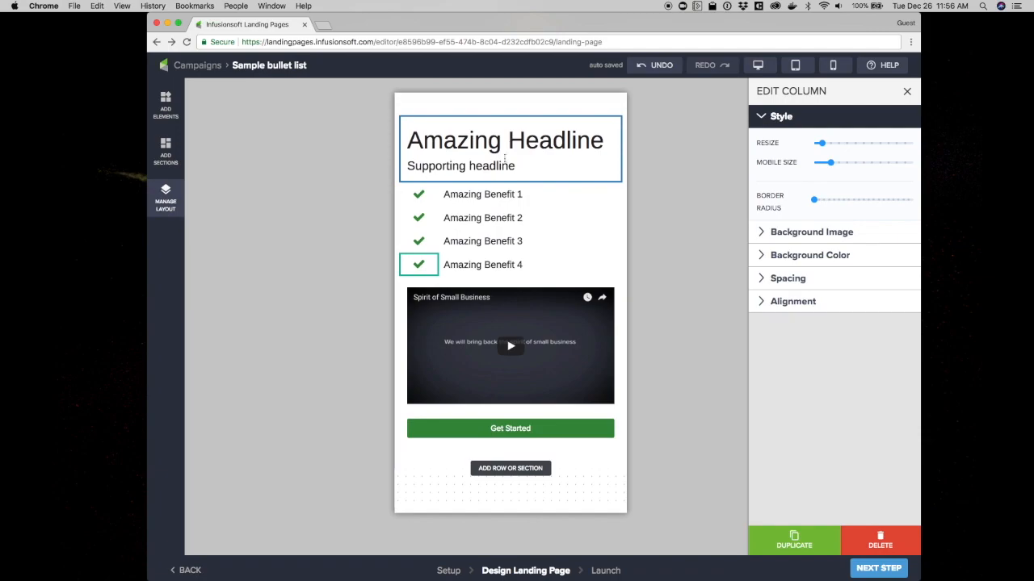
# Preview the finished page in desktop, tablet and mobile views
pyautogui.click(167, 104)
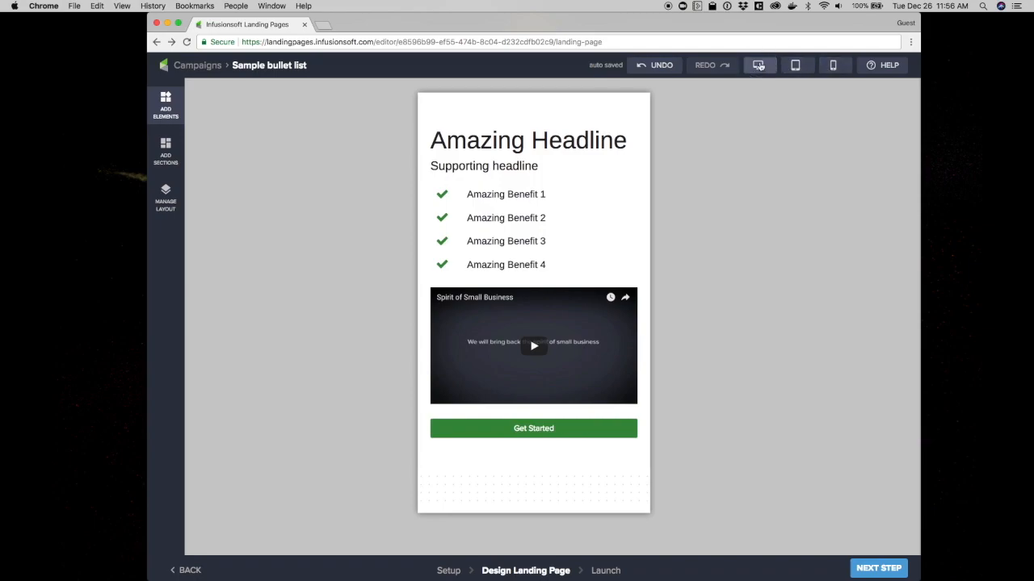
pyautogui.click(758, 65)
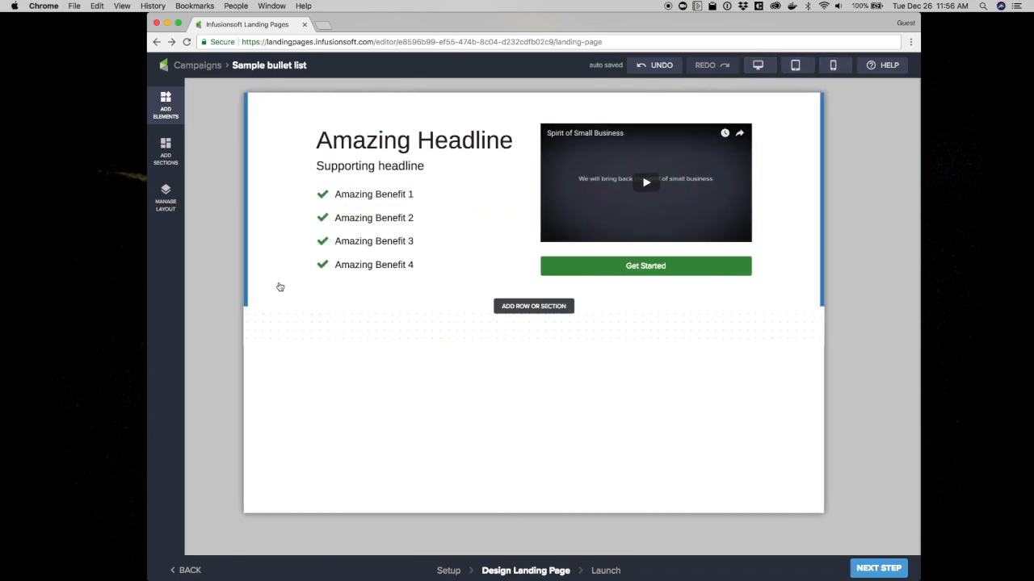
pyautogui.click(794, 65)
pyautogui.click(835, 65)
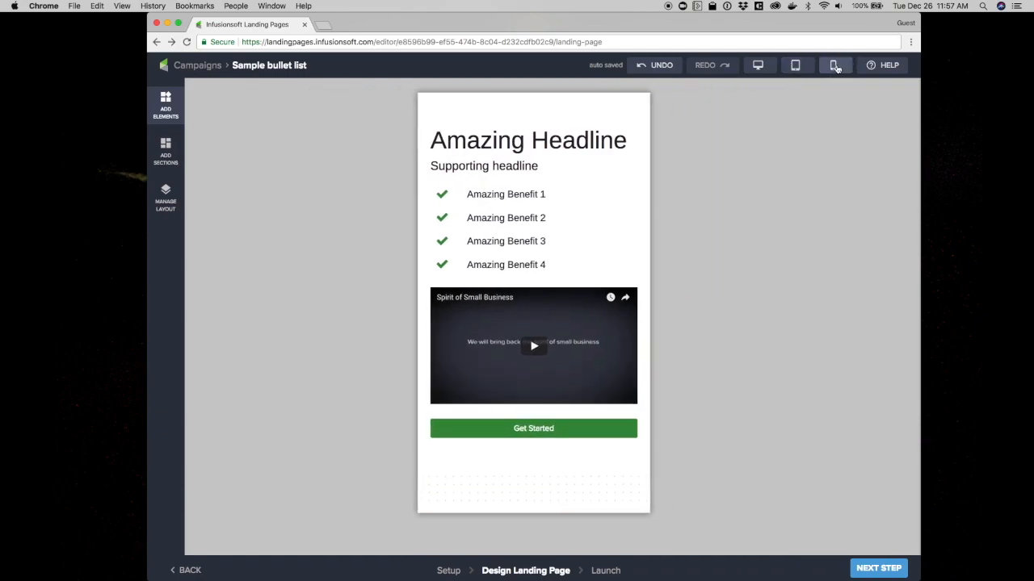
pyautogui.click(756, 68)
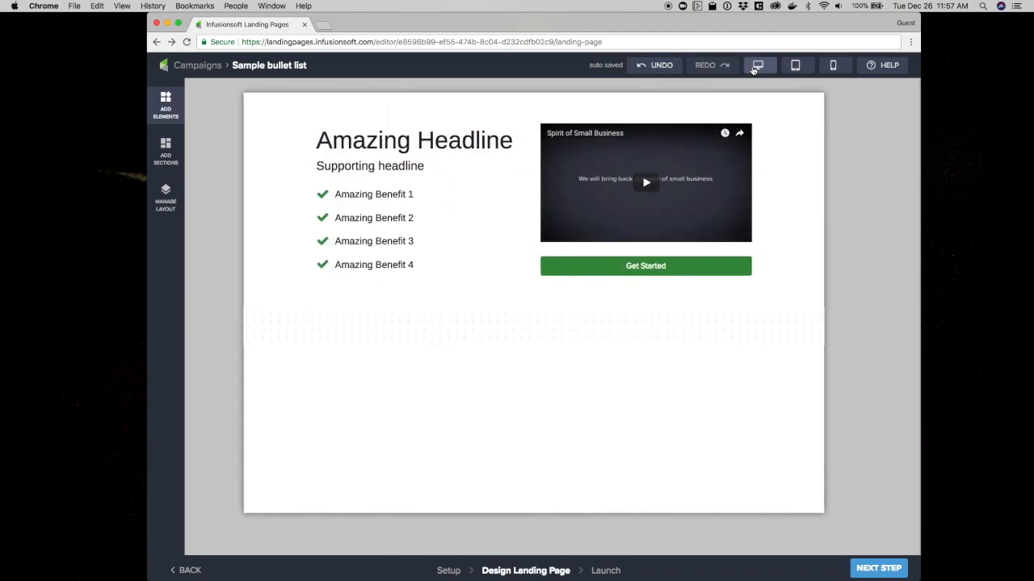